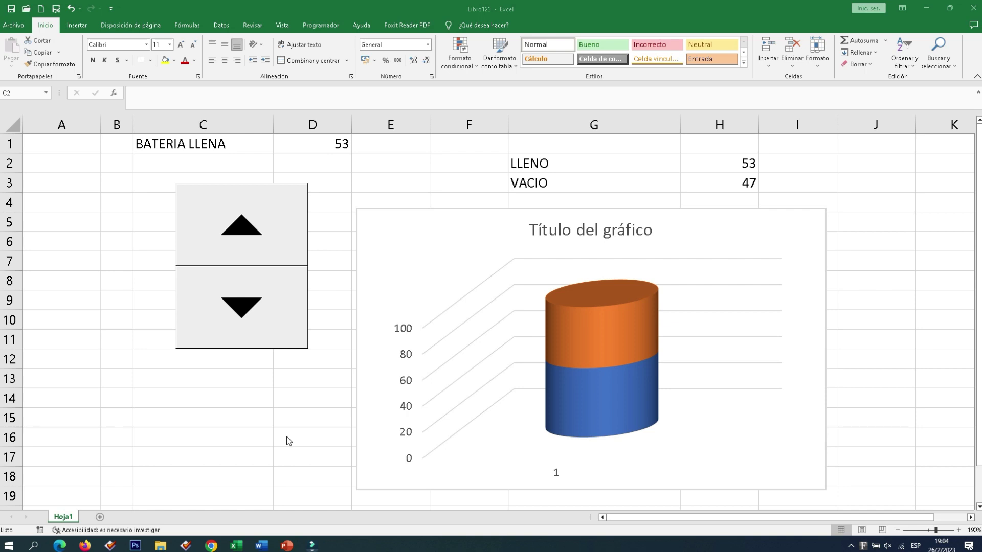
Raise the battery charge to 80 and lower it back, watching LLENO/VACIO and the cylinder chart update
{"action": "left_click", "coordinate": [260, 218]}
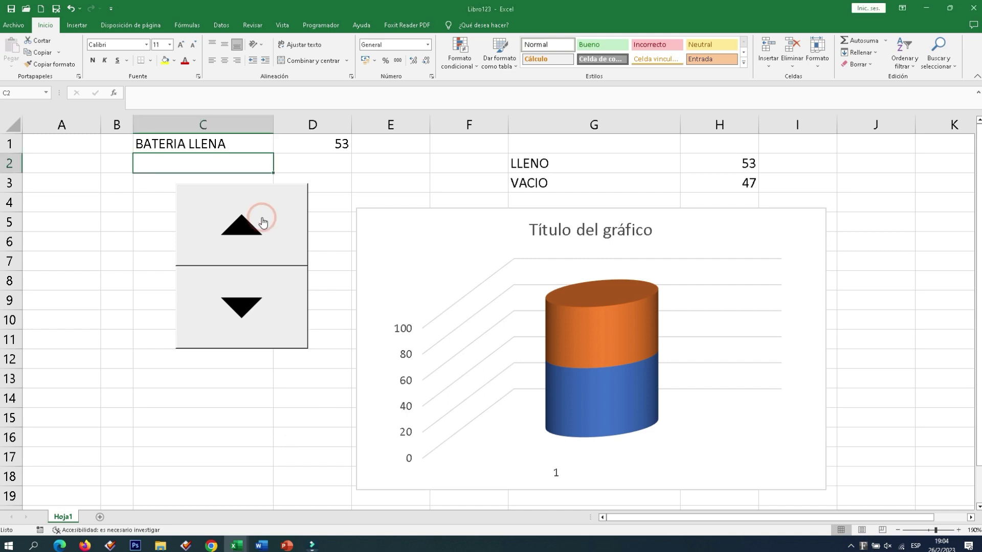
{"action": "left_click", "coordinate": [267, 241]}
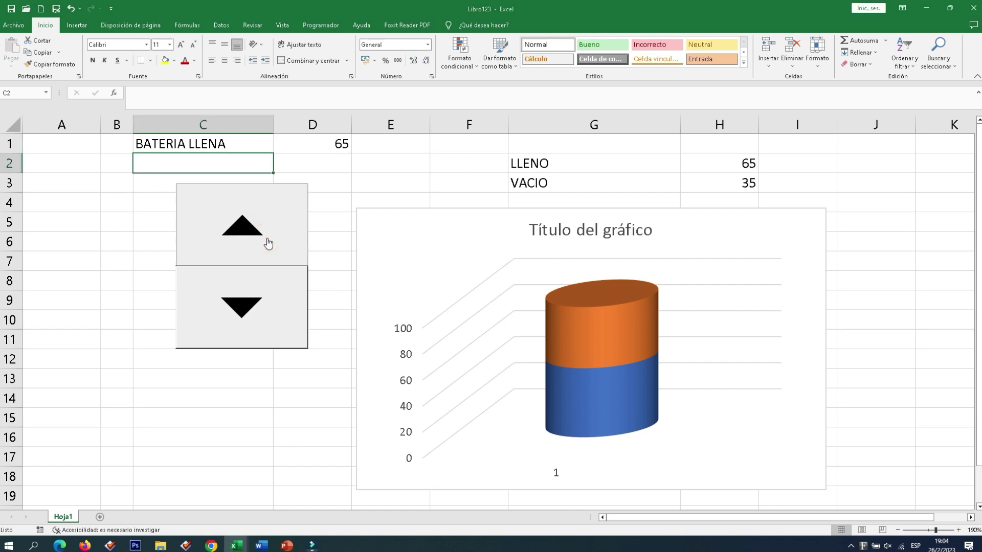
{"action": "left_click_drag", "start_coordinate": [267, 240], "coordinate": [299, 352]}
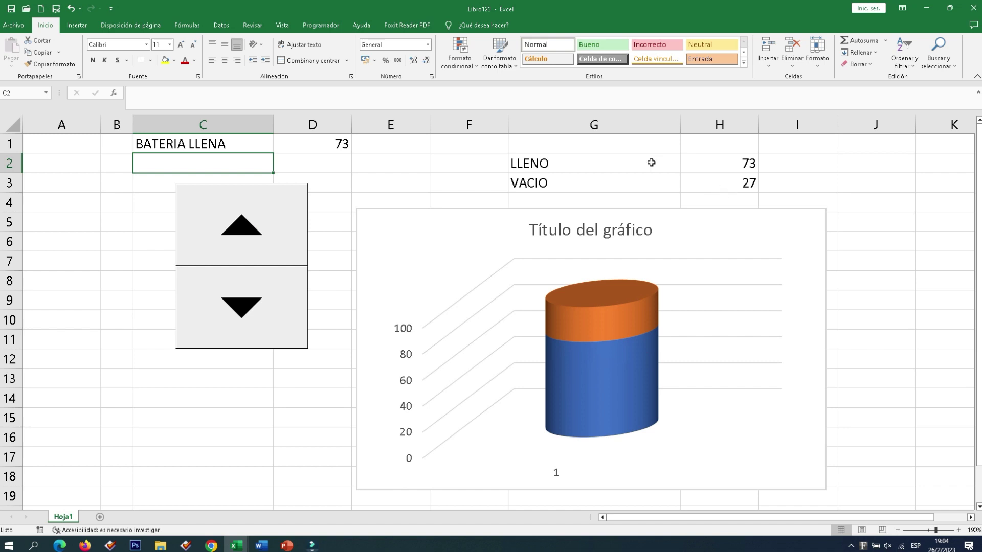
{"action": "left_click_drag", "start_coordinate": [301, 231], "coordinate": [611, 349]}
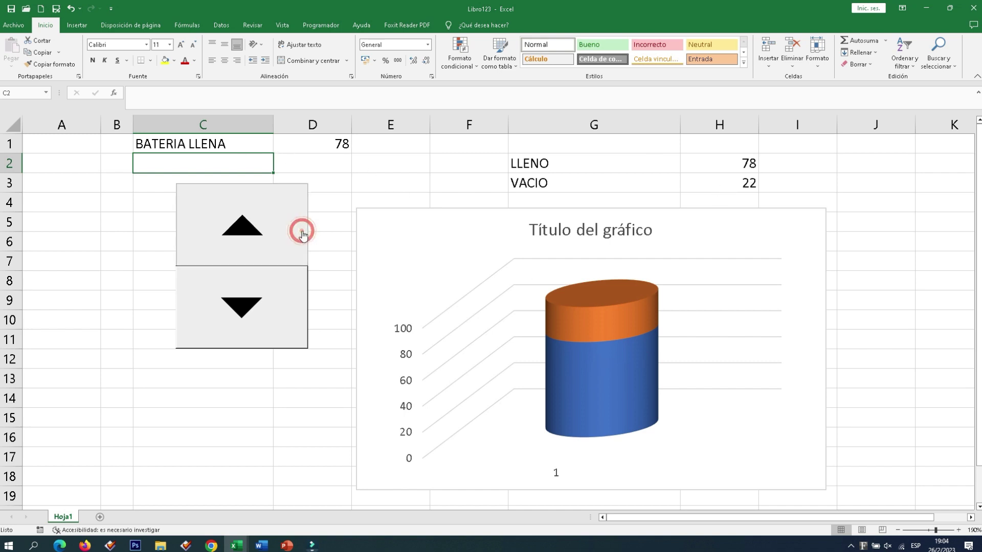
{"action": "left_click_drag", "start_coordinate": [286, 298], "coordinate": [278, 317]}
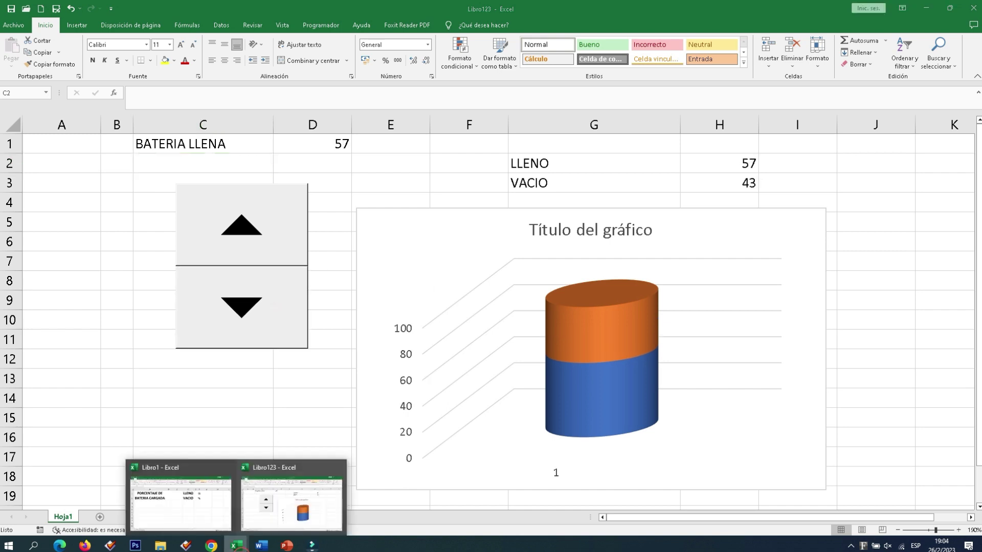
Switch to the Libro1 workbook and show the Programador (developer) ribbon commands
{"action": "left_click", "coordinate": [180, 498]}
{"action": "left_click", "coordinate": [307, 399]}
{"action": "left_click", "coordinate": [330, 317]}
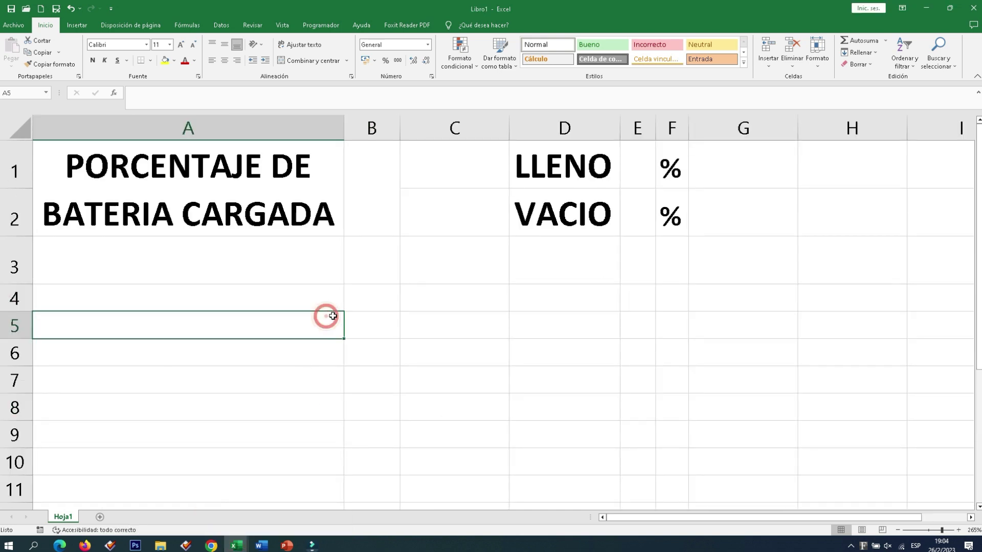
{"action": "left_click", "coordinate": [329, 26]}
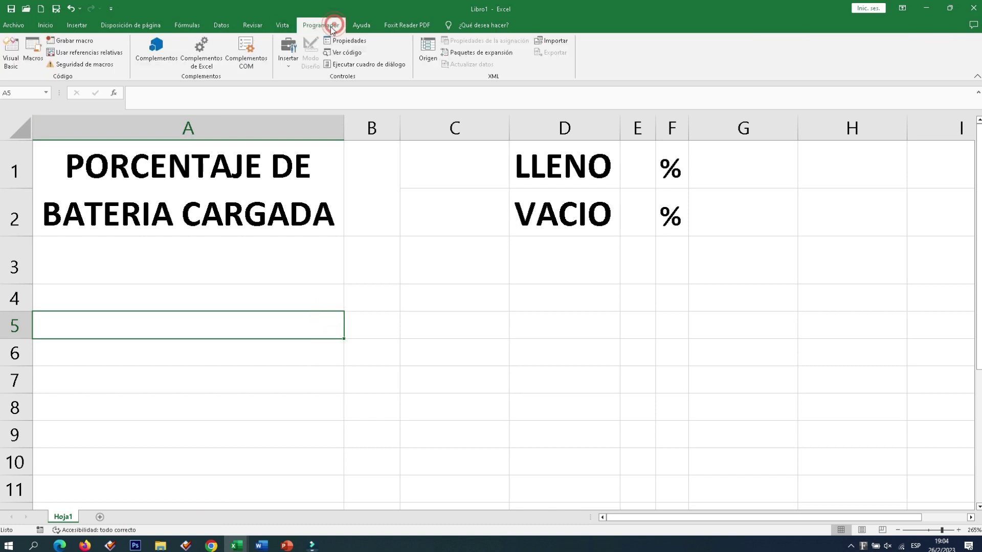
{"action": "left_click", "coordinate": [366, 302]}
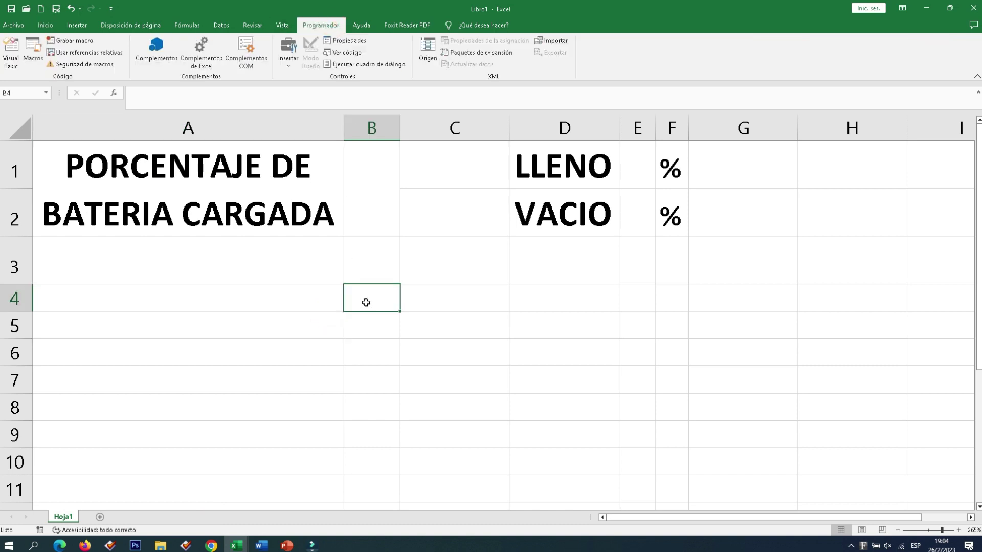
{"action": "left_click", "coordinate": [290, 251]}
{"action": "left_click", "coordinate": [468, 282]}
{"action": "left_click", "coordinate": [325, 313]}
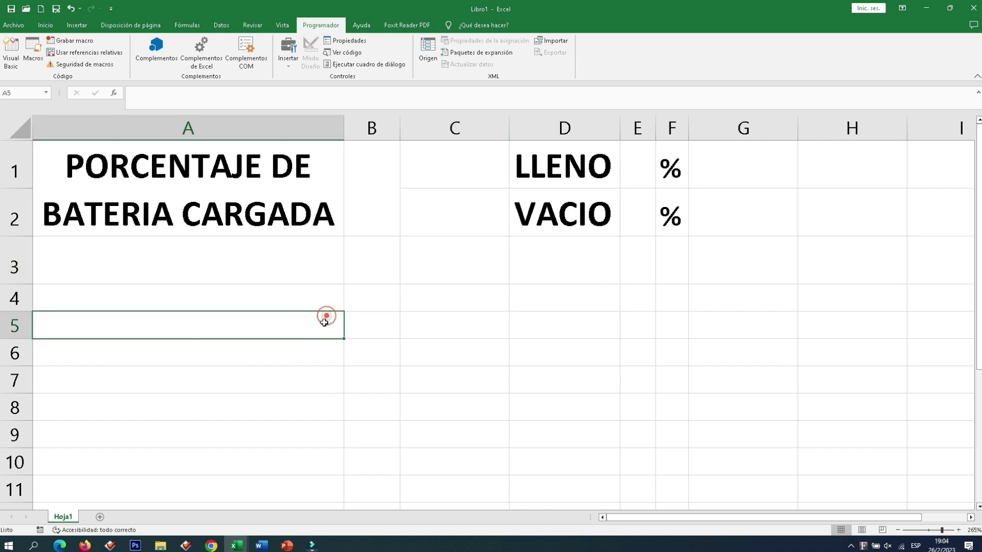
{"action": "left_click", "coordinate": [9, 27]}
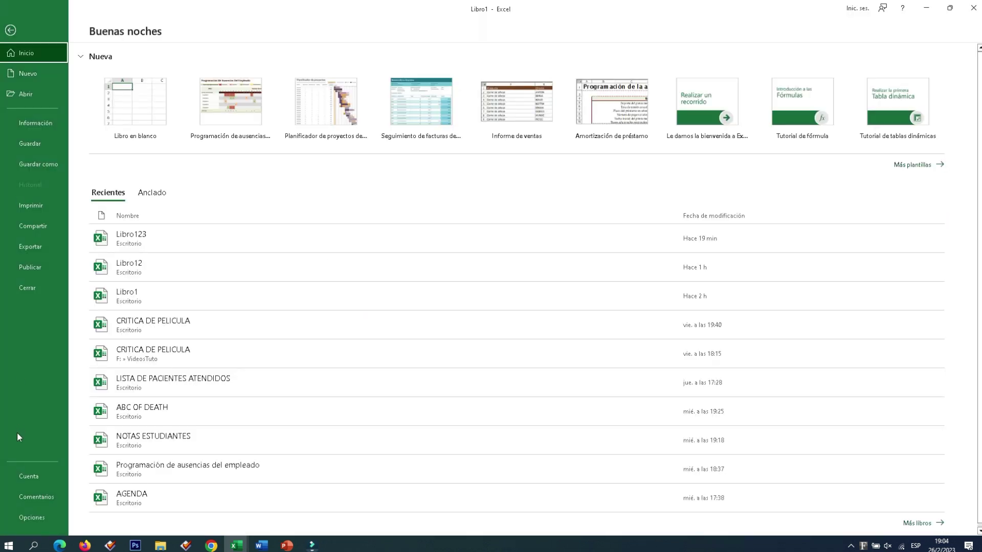
{"action": "left_click", "coordinate": [26, 517]}
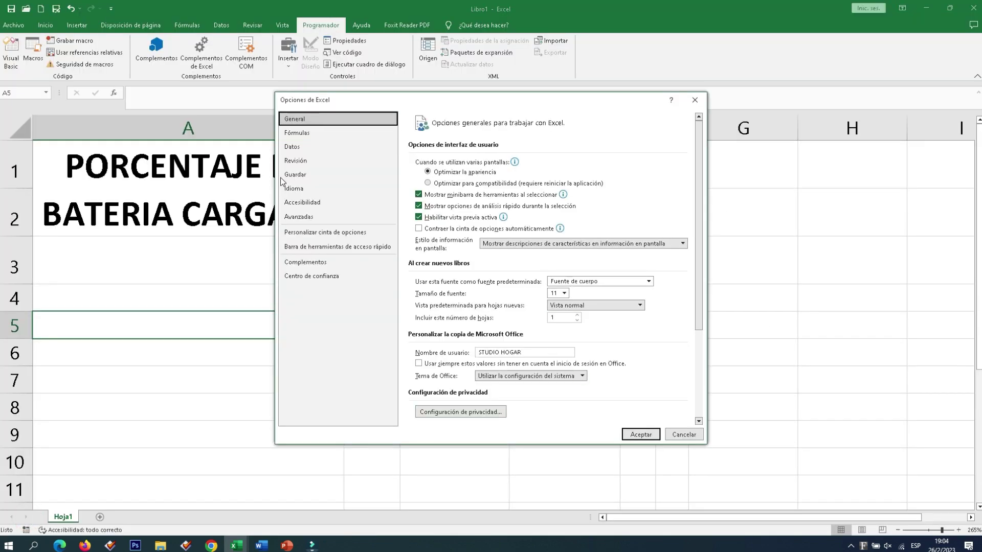
{"action": "left_click", "coordinate": [332, 232]}
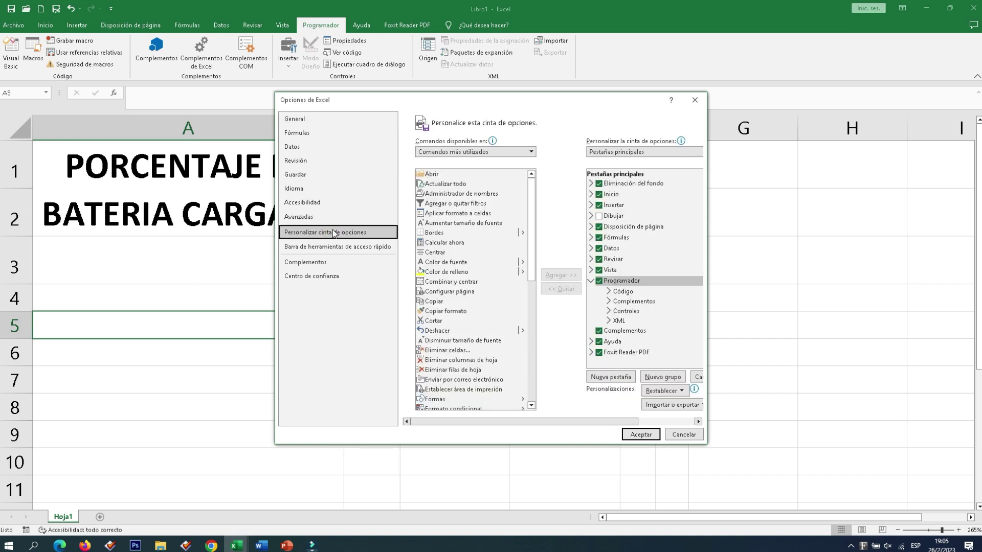
{"action": "left_click", "coordinate": [489, 153]}
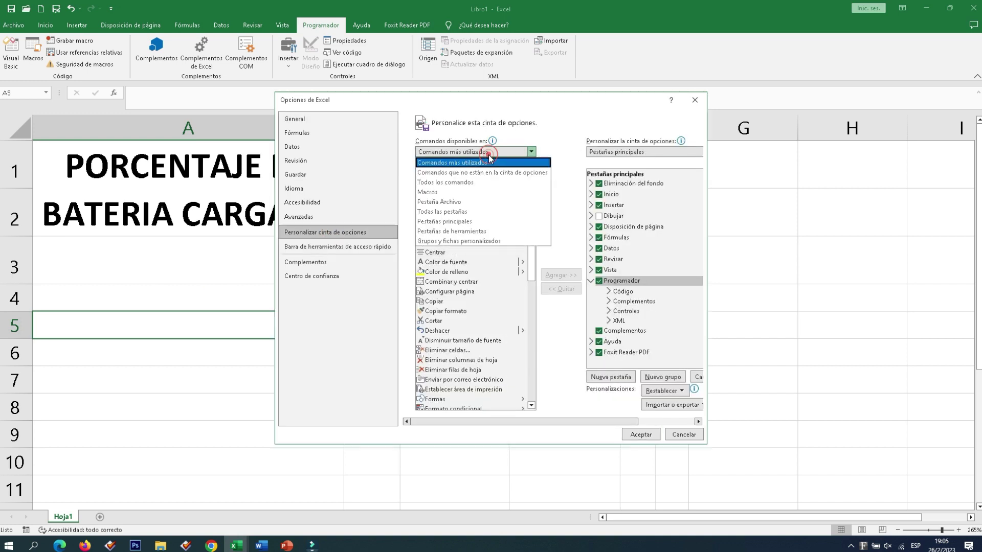
{"action": "left_click", "coordinate": [461, 212]}
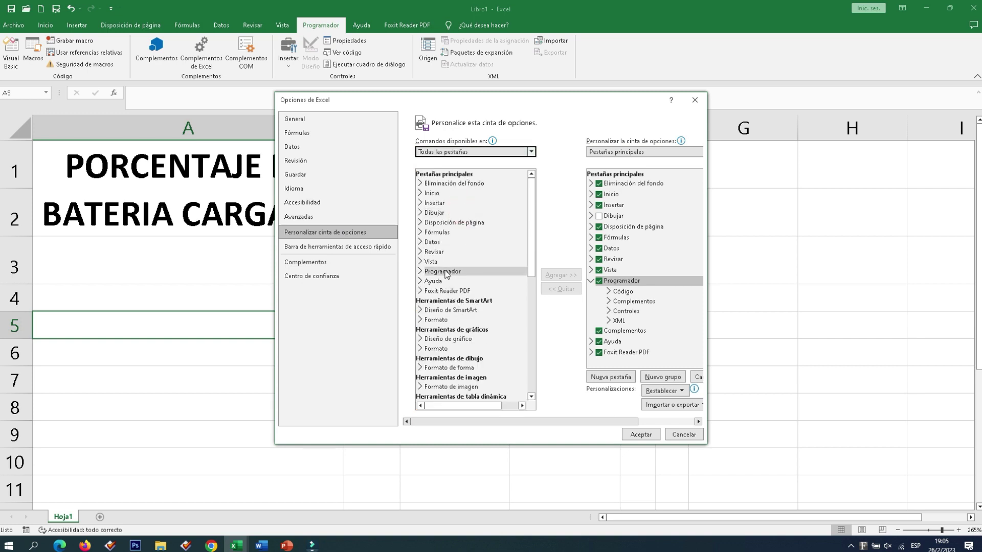
{"action": "left_click", "coordinate": [443, 272]}
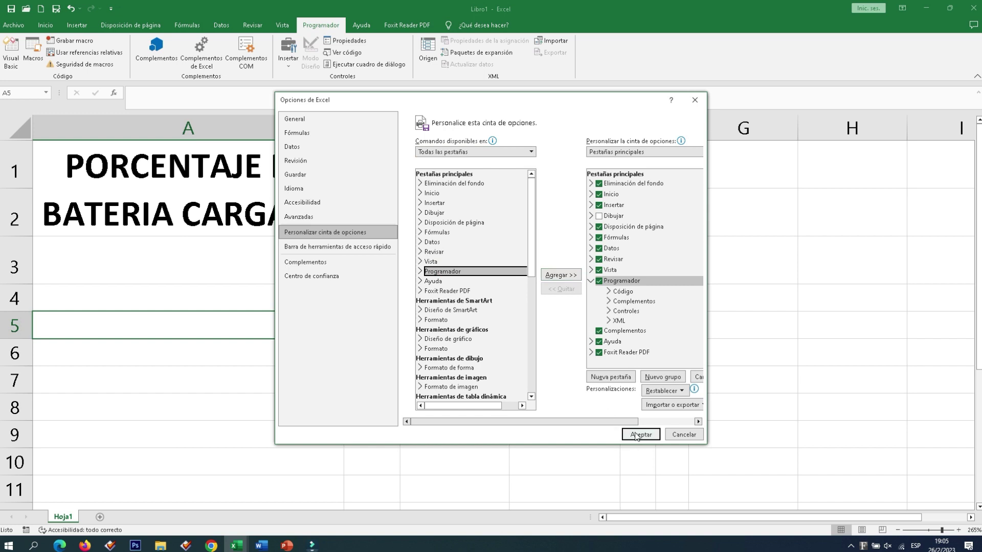
{"action": "left_click", "coordinate": [692, 103]}
Pick the Control de número (spin button) form control from Programador > Insertar
{"action": "left_click", "coordinate": [419, 296]}
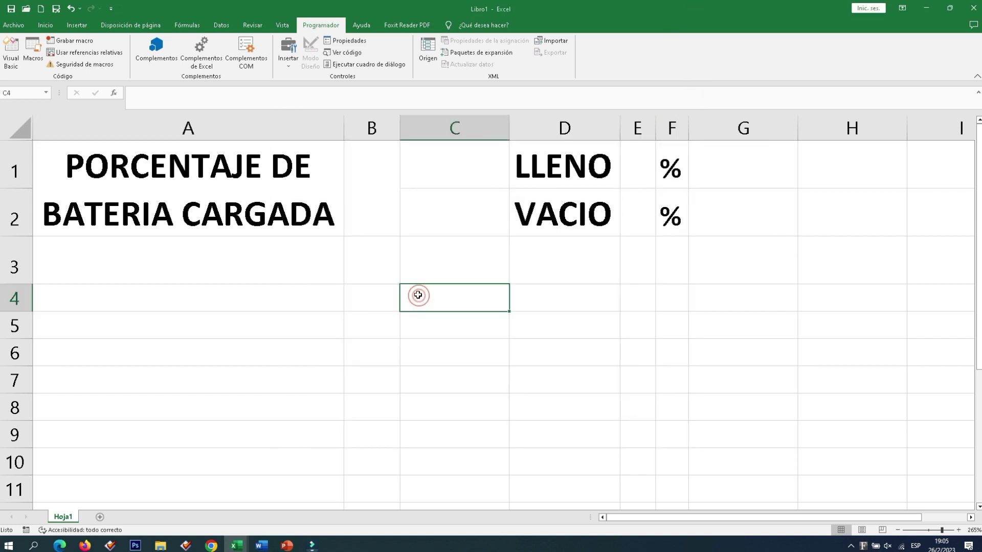
{"action": "left_click", "coordinate": [281, 244]}
{"action": "left_click", "coordinate": [439, 327]}
{"action": "left_click", "coordinate": [273, 376]}
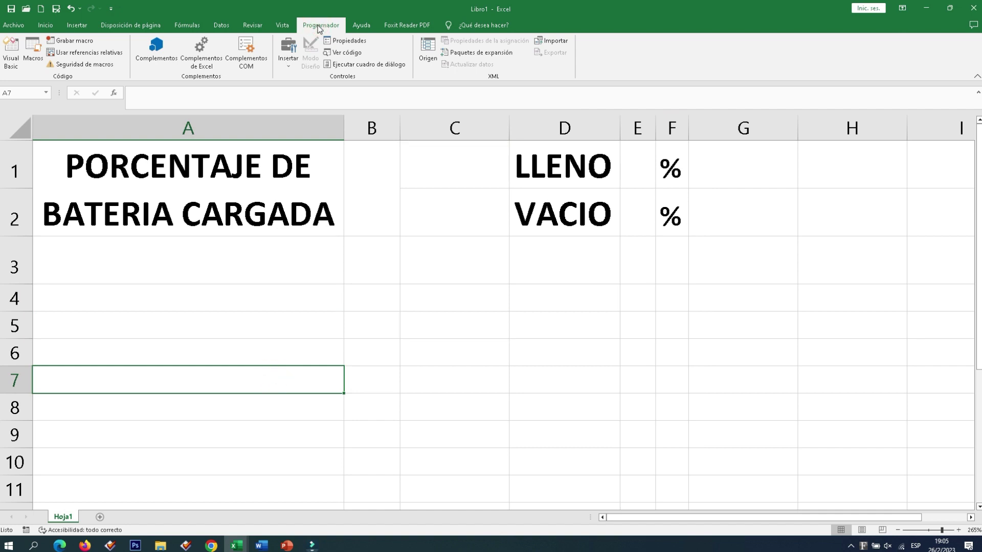
{"action": "left_click", "coordinate": [293, 69]}
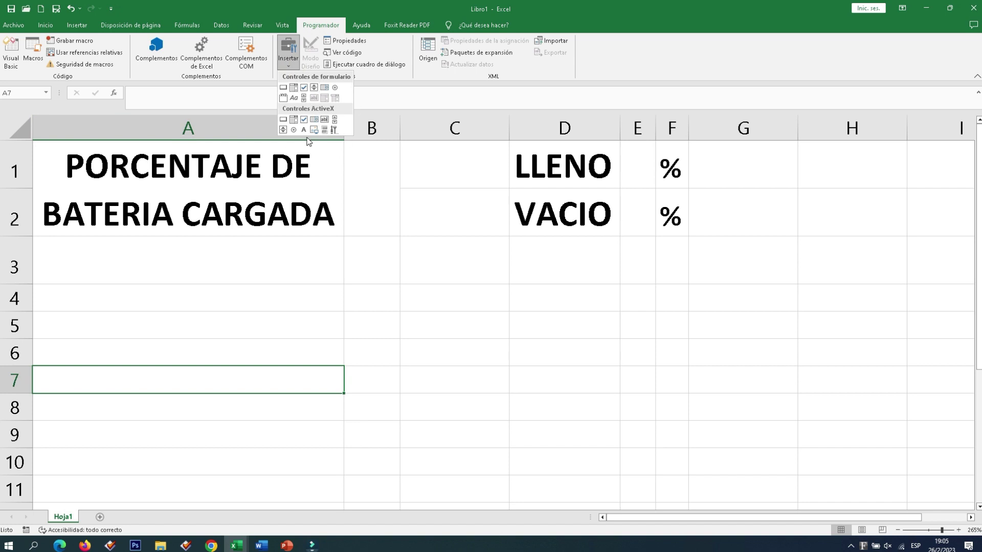
{"action": "left_click", "coordinate": [313, 87]}
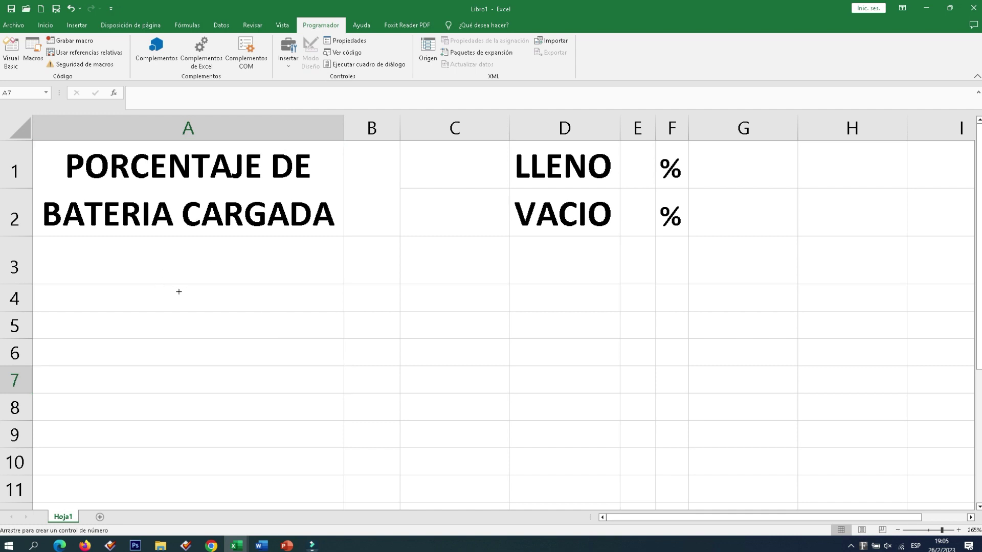
Draw the spin button in column A and size it to span rows 3 to 10
{"action": "left_click_drag", "start_coordinate": [179, 292], "coordinate": [310, 423]}
{"action": "left_click_drag", "start_coordinate": [285, 307], "coordinate": [178, 259]}
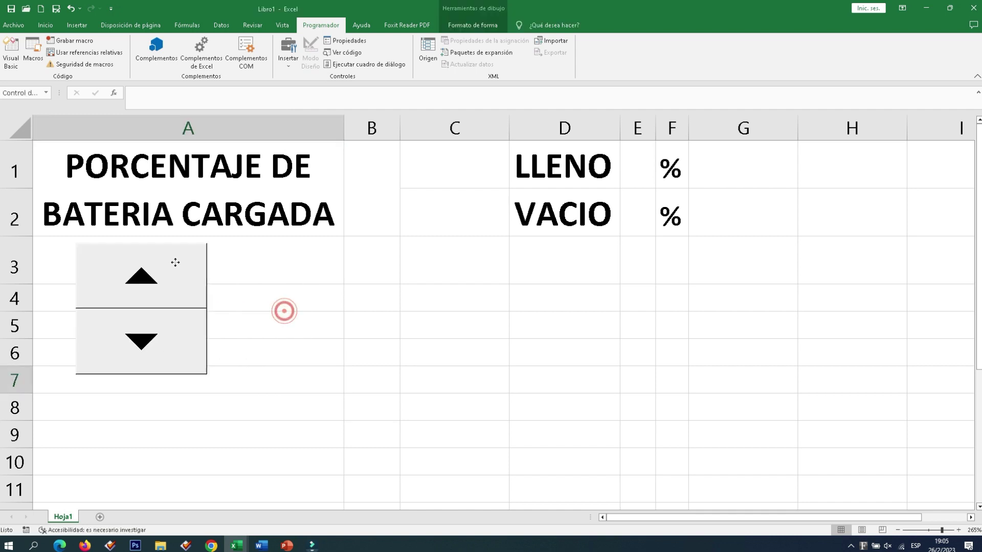
{"action": "left_click_drag", "start_coordinate": [202, 374], "coordinate": [276, 473]}
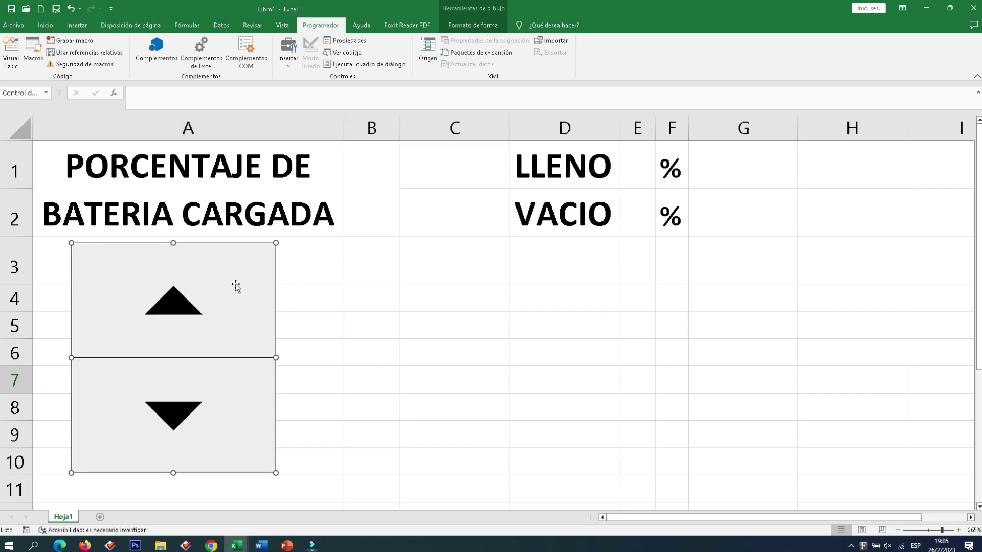
Format the spin button with minimum 0, maximum 100, increment 1, linked to cell $B$1
{"action": "right_click", "coordinate": [220, 278]}
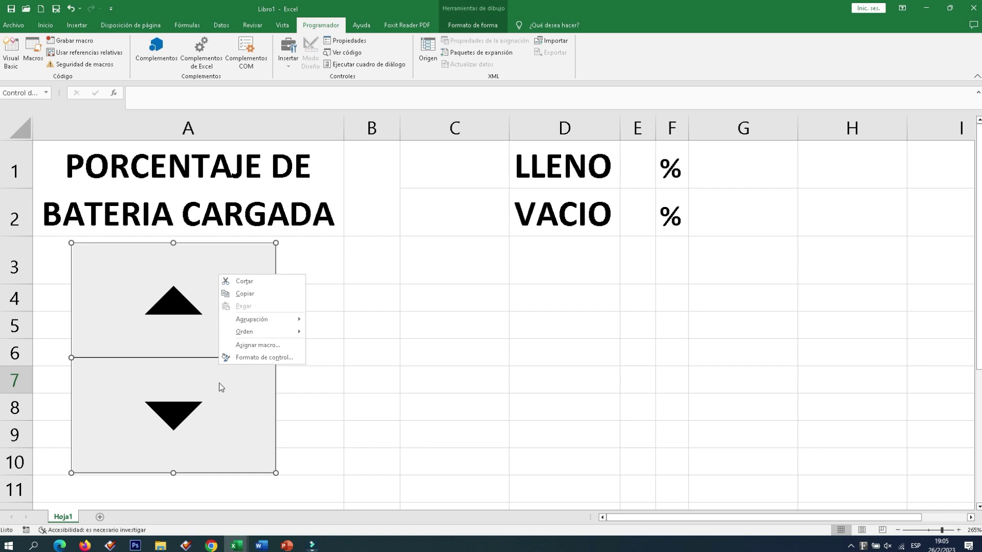
{"action": "left_click", "coordinate": [263, 358]}
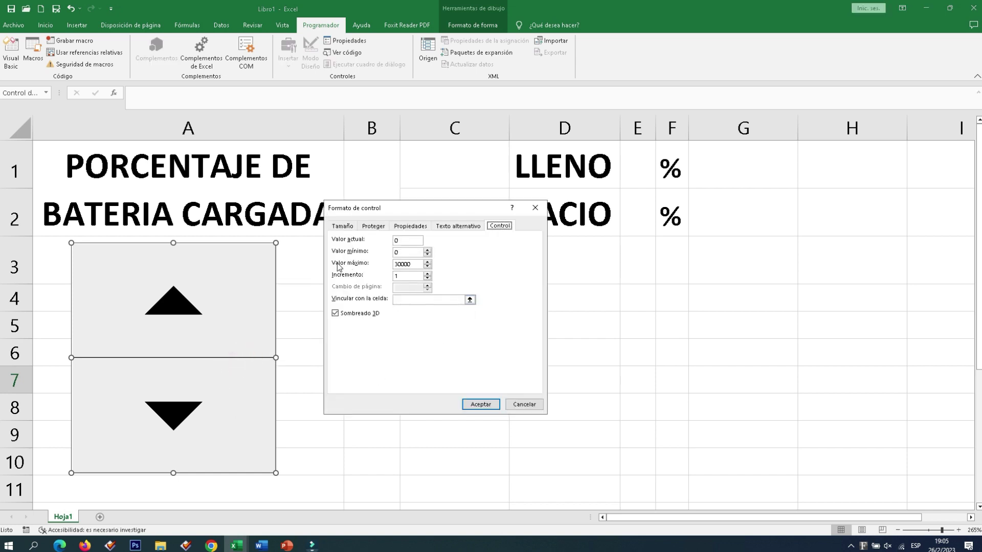
{"action": "double_click", "coordinate": [410, 265]}
{"action": "type", "text": "100"}
{"action": "left_click", "coordinate": [414, 300]}
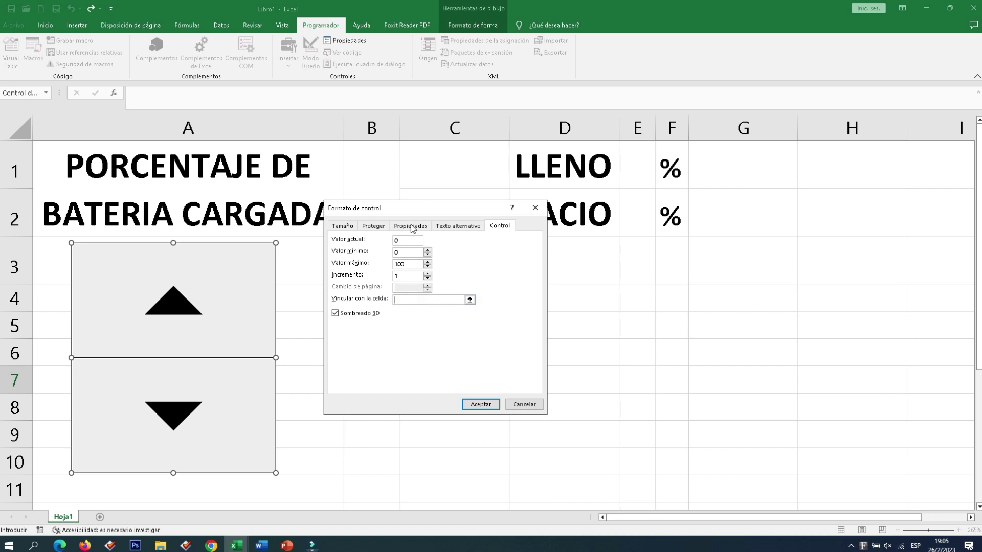
{"action": "left_click", "coordinate": [350, 174]}
{"action": "left_click", "coordinate": [480, 404]}
{"action": "left_click", "coordinate": [275, 272]}
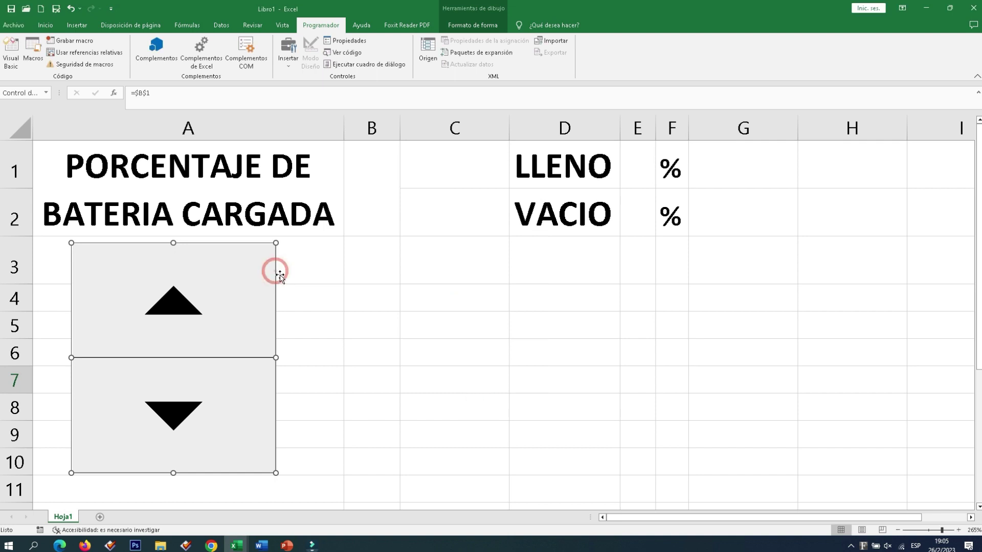
Raise the value in B1 repeatedly with the spin button's up arrow
{"action": "left_click", "coordinate": [241, 307]}
{"action": "left_click", "coordinate": [210, 299]}
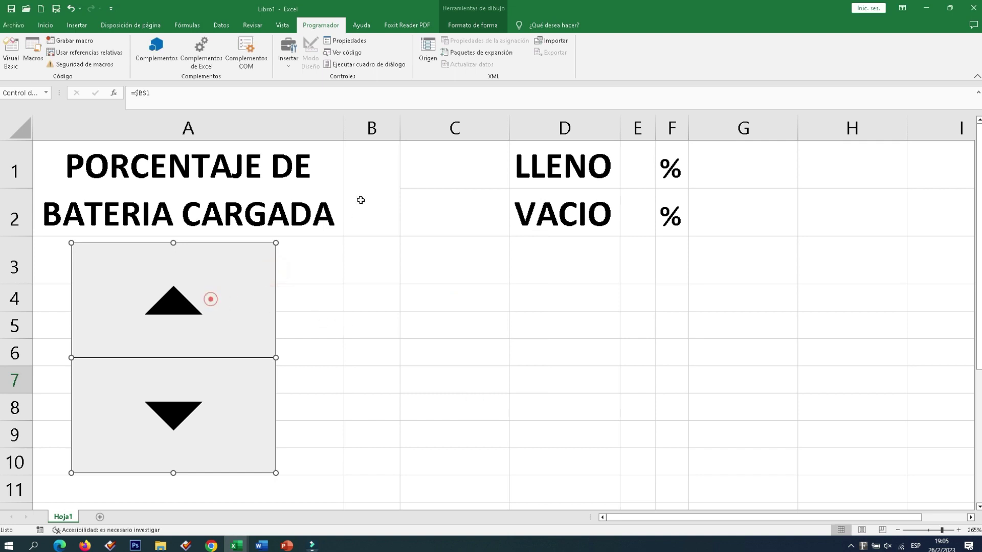
{"action": "left_click", "coordinate": [377, 177]}
{"action": "left_click", "coordinate": [219, 293]}
{"action": "left_click", "coordinate": [218, 293]}
{"action": "left_click", "coordinate": [219, 293]}
{"action": "left_click", "coordinate": [219, 293]}
{"action": "left_click", "coordinate": [219, 293]}
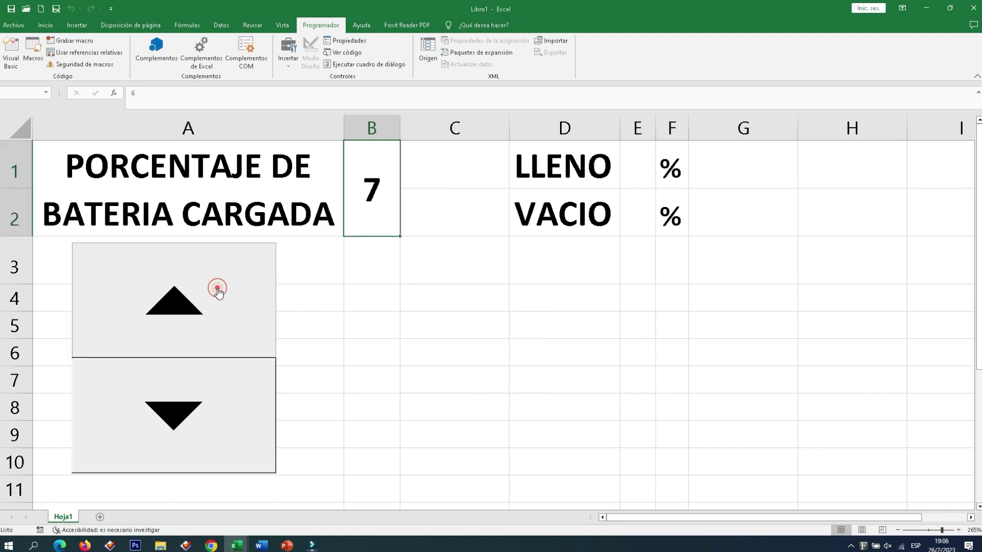
{"action": "left_click", "coordinate": [219, 293]}
{"action": "left_click", "coordinate": [218, 293]}
{"action": "left_click", "coordinate": [219, 293]}
{"action": "left_click", "coordinate": [219, 293]}
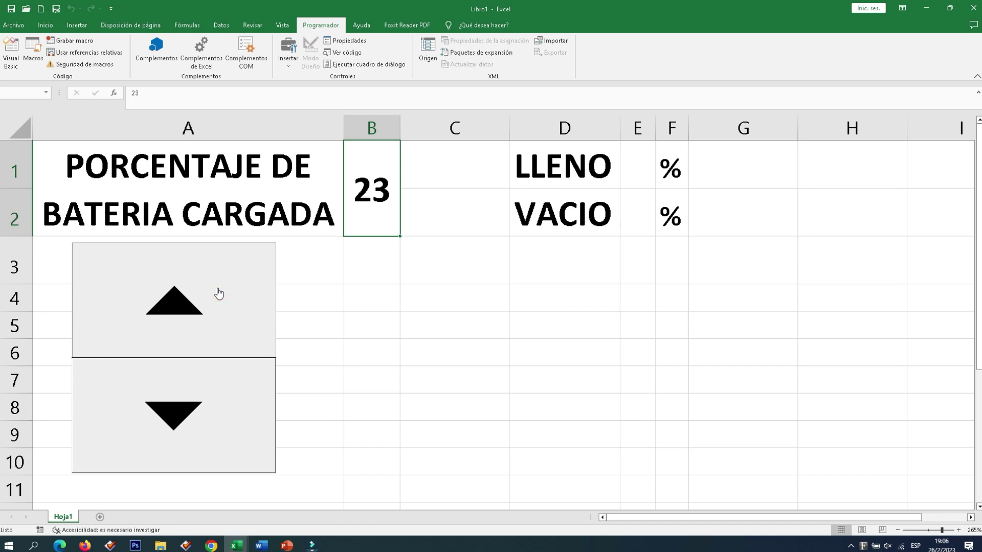
{"action": "left_click", "coordinate": [219, 293]}
Lower B1 a few steps and nudge it back up so it settles at 17
{"action": "left_click", "coordinate": [220, 378]}
{"action": "left_click", "coordinate": [221, 379]}
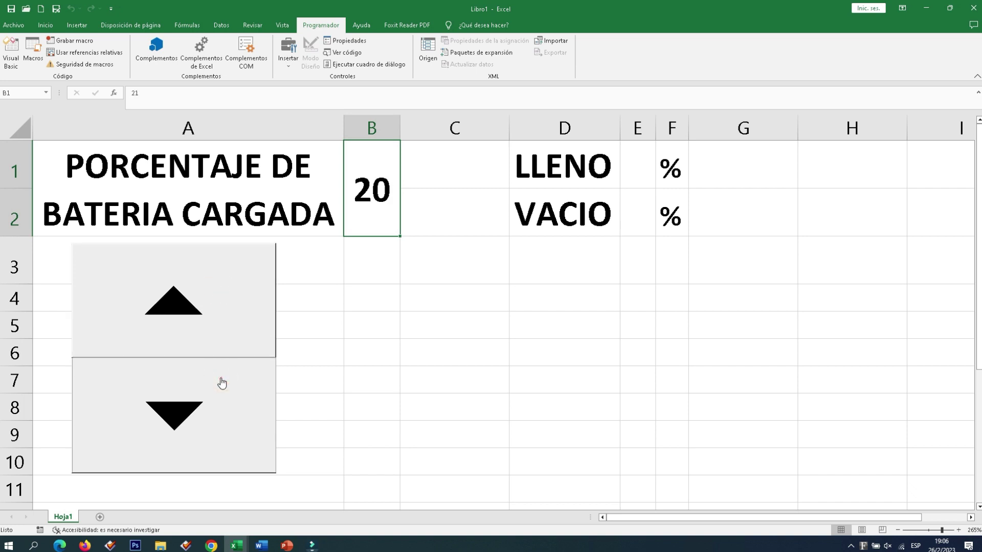
{"action": "left_click", "coordinate": [220, 379]}
{"action": "left_click", "coordinate": [226, 297]}
{"action": "left_click", "coordinate": [505, 333]}
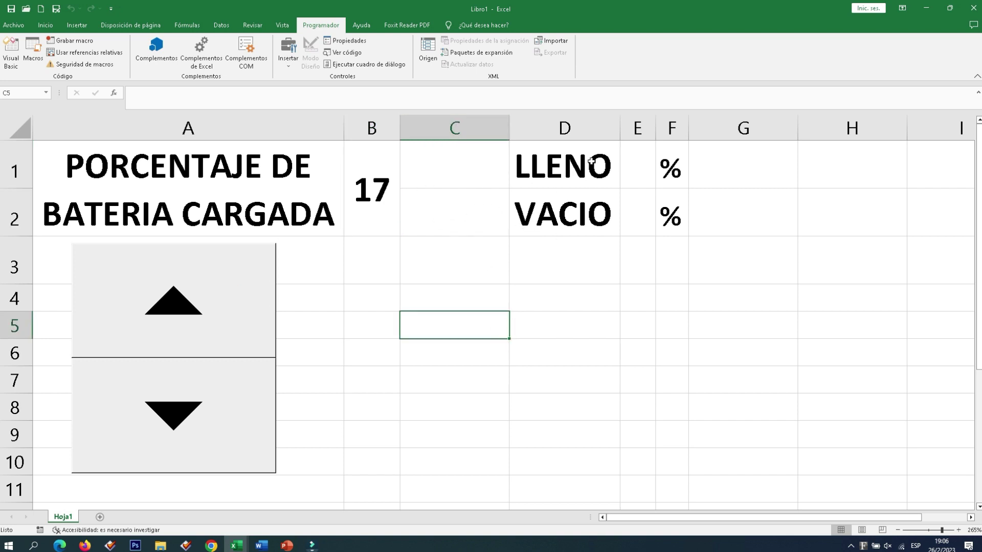
{"action": "left_click", "coordinate": [646, 151]}
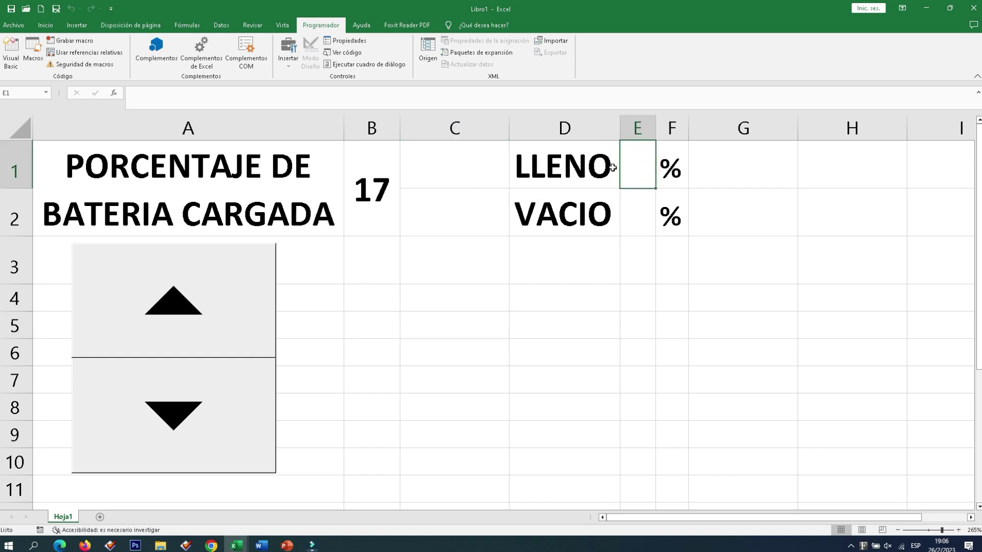
Enter =B1 in E1 so the LLENO value follows the charge
{"action": "type", "text": "="}
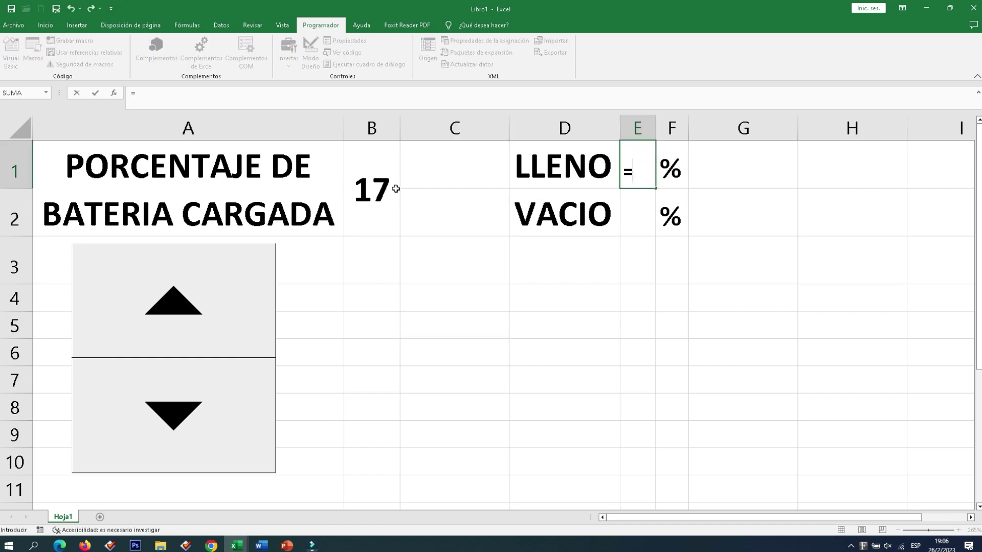
{"action": "left_click", "coordinate": [377, 187]}
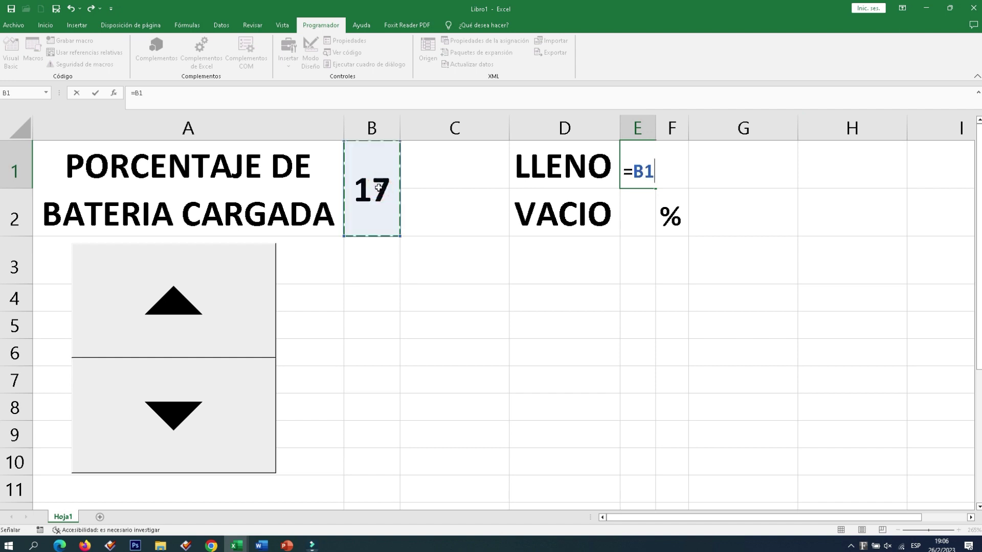
{"action": "key", "text": "Return"}
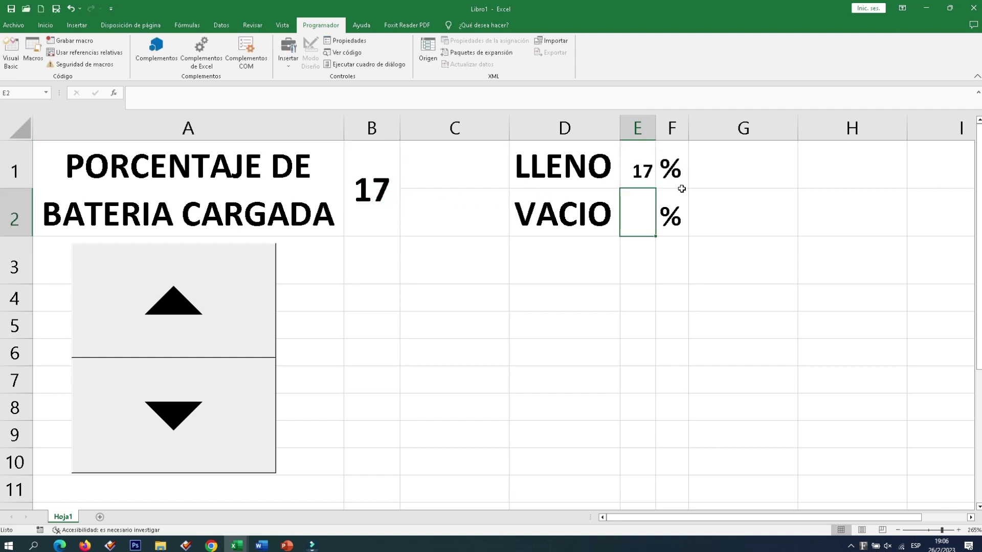
{"action": "left_click", "coordinate": [620, 288]}
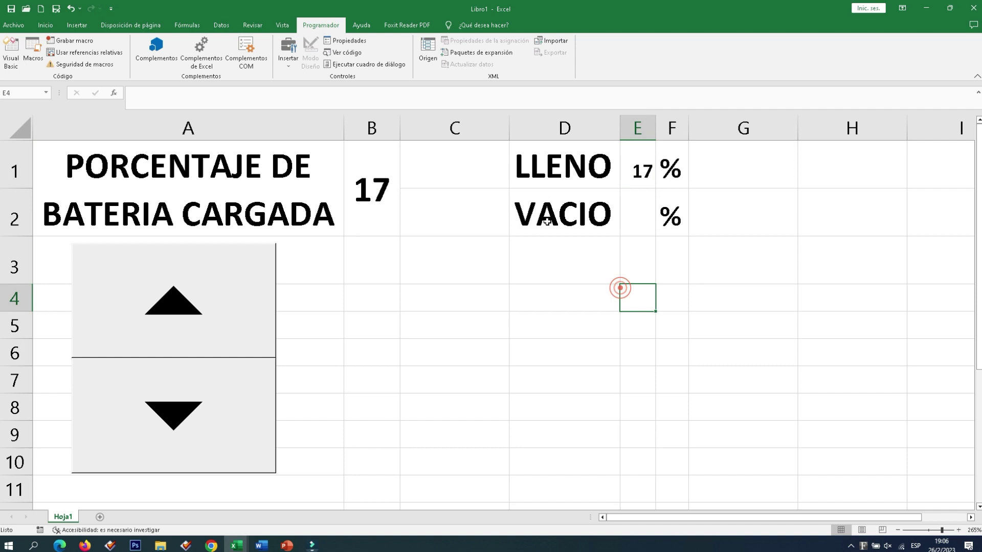
Enter =100-E1 in E2 so VACIO shows the remaining 83%
{"action": "left_click", "coordinate": [637, 216]}
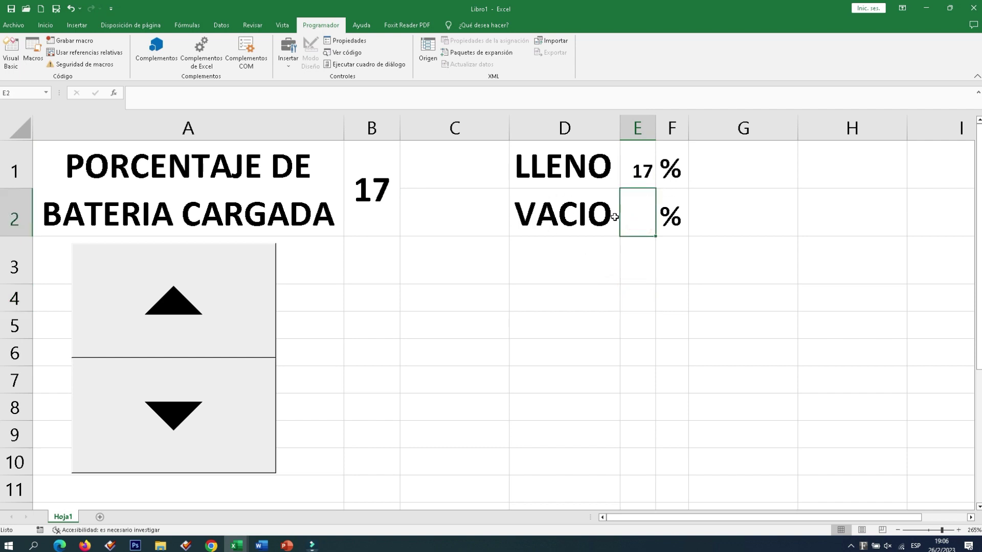
{"action": "type", "text": "="}
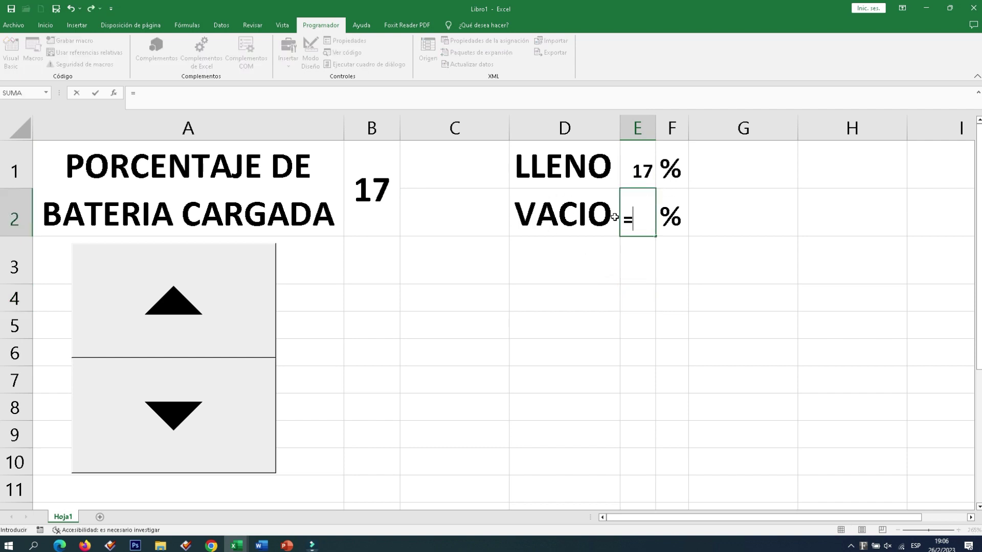
{"action": "type", "text": "100-"}
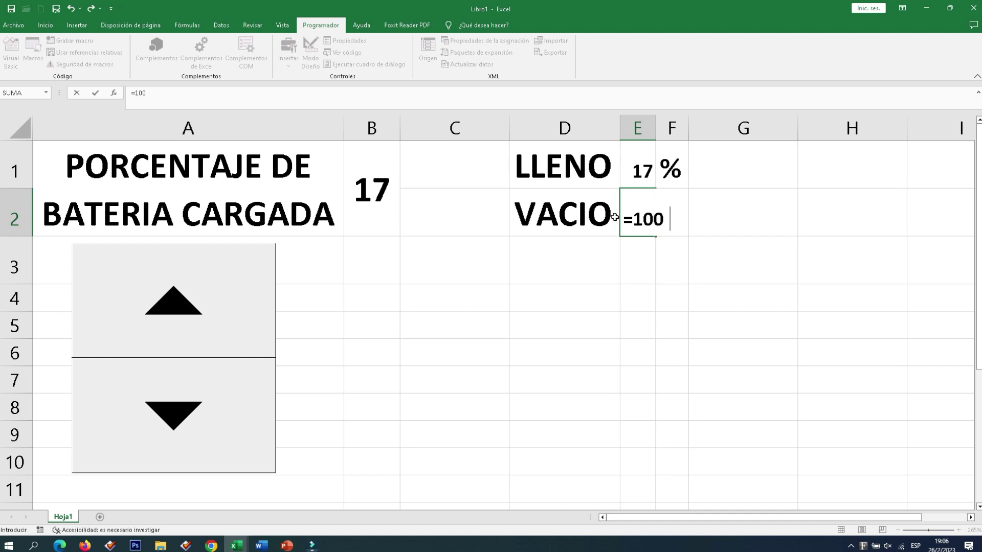
{"action": "left_click", "coordinate": [643, 164]}
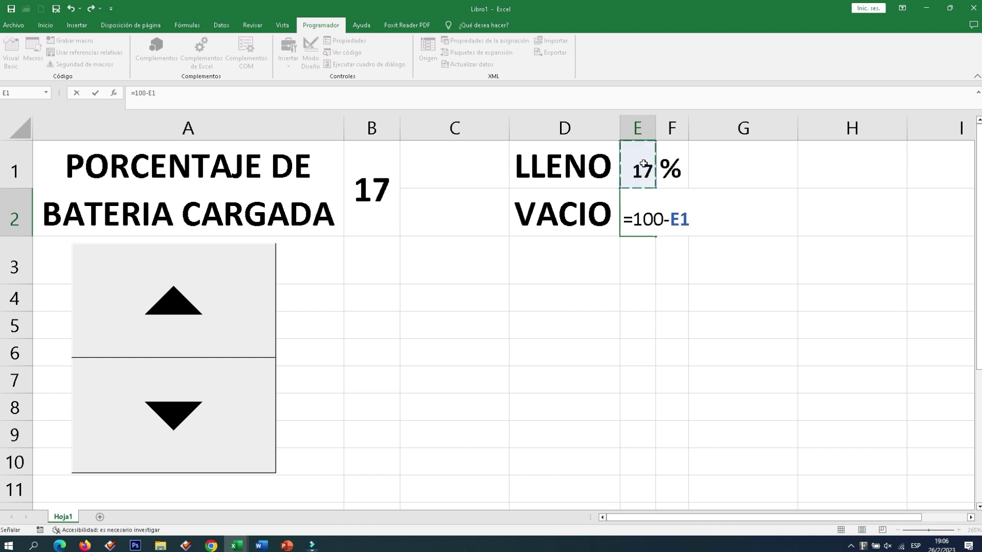
{"action": "key", "text": "Return"}
{"action": "left_click", "coordinate": [551, 312]}
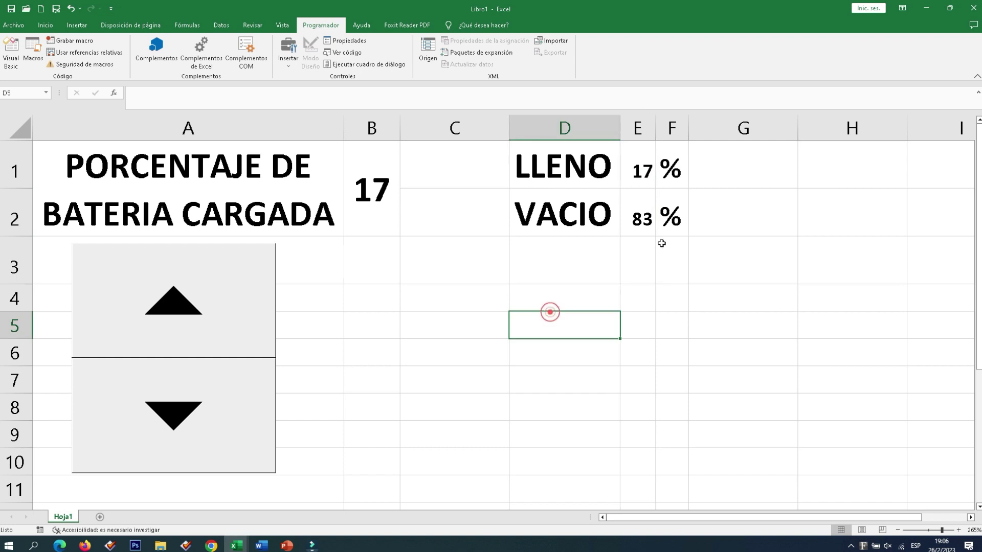
{"action": "left_click", "coordinate": [684, 262]}
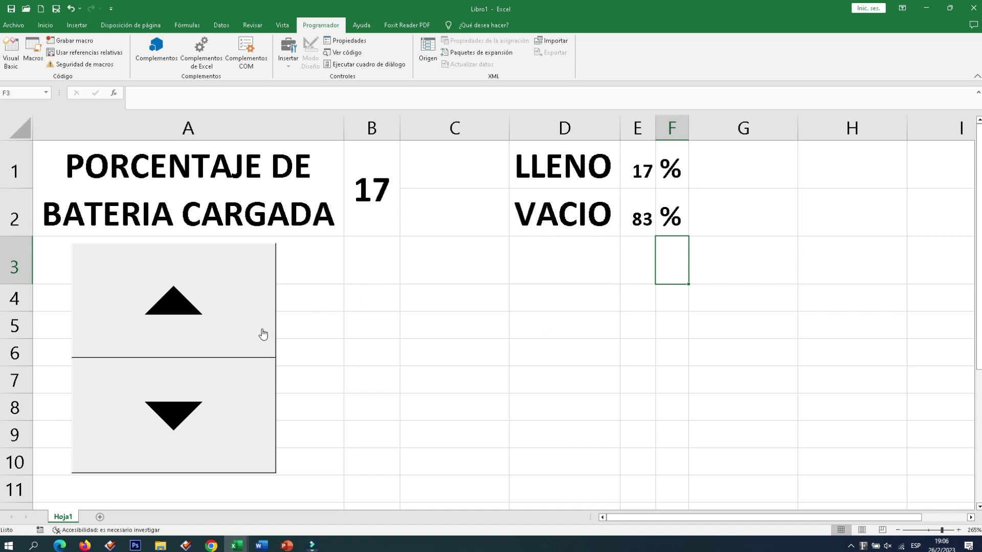
Adjust the spin button until B1 reads 43, giving LLENO 43% and VACIO 57%
{"action": "left_click", "coordinate": [186, 399]}
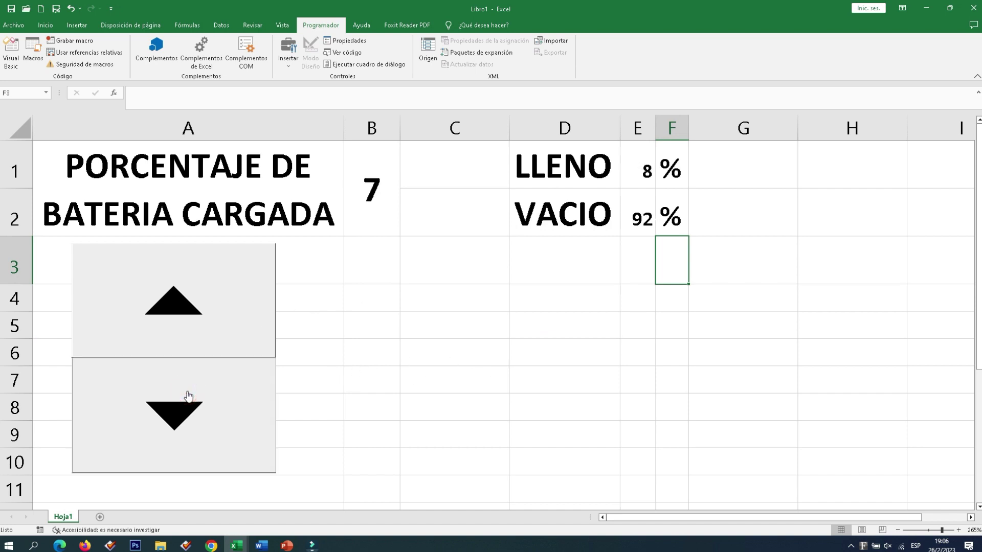
{"action": "left_click", "coordinate": [193, 326]}
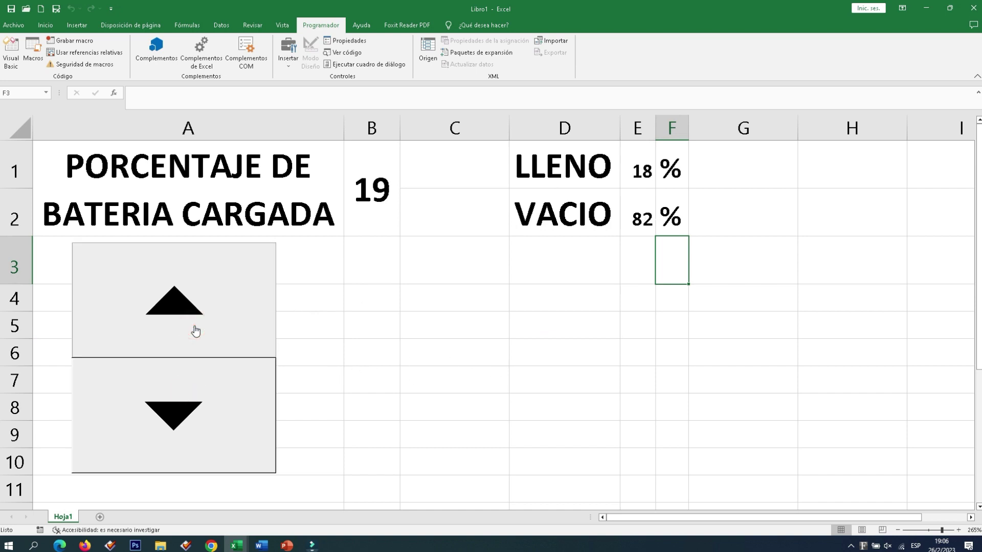
{"action": "left_click_drag", "start_coordinate": [195, 331], "coordinate": [195, 332]}
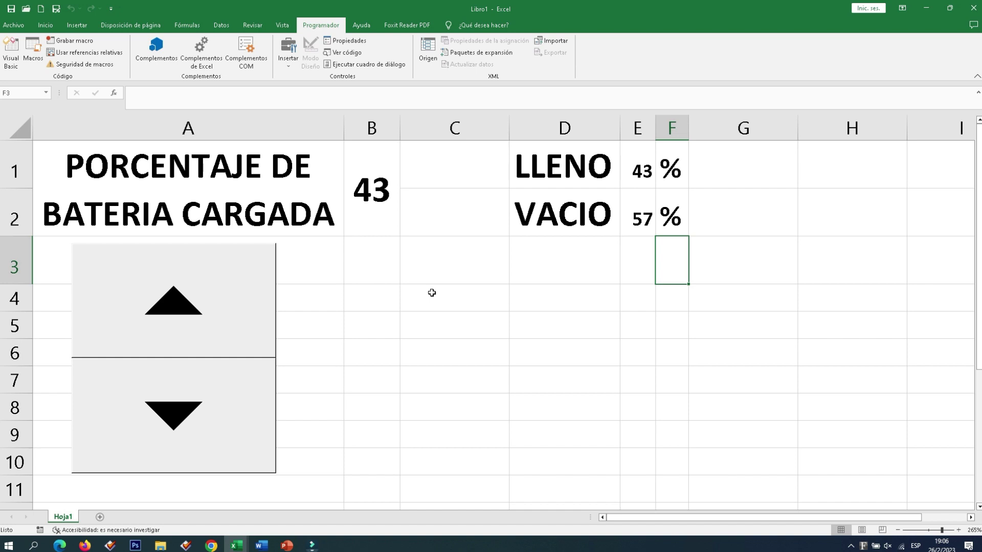
{"action": "left_click", "coordinate": [82, 26]}
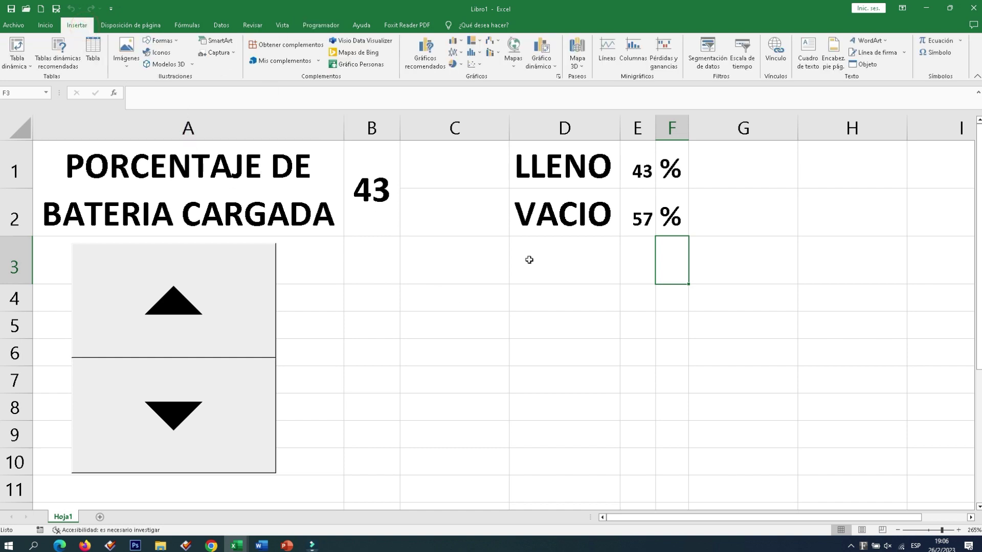
Insert a 3D column chart of the LLENO and VACIO labels and values in D1:E2
{"action": "left_click", "coordinate": [611, 341]}
{"action": "left_click_drag", "start_coordinate": [543, 165], "coordinate": [637, 217]}
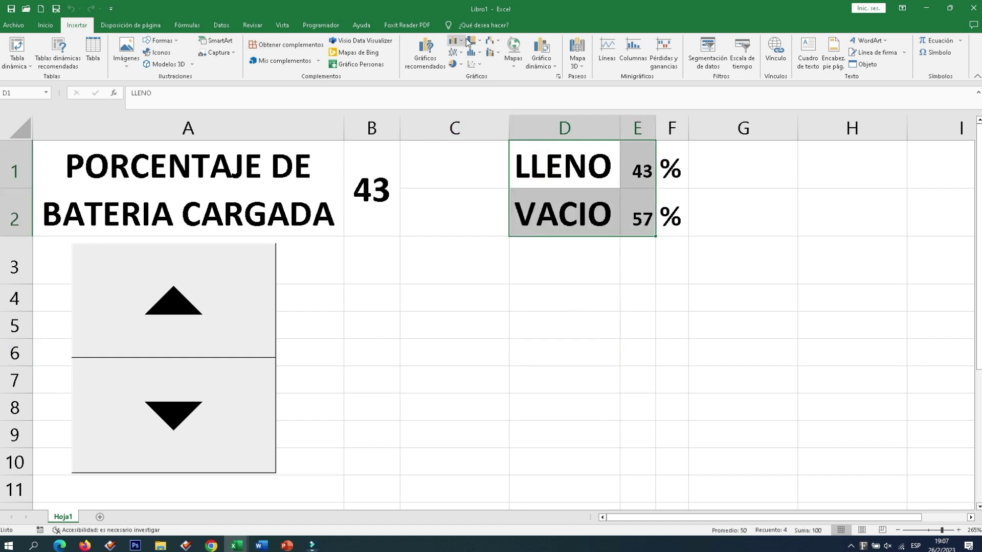
{"action": "left_click", "coordinate": [462, 43]}
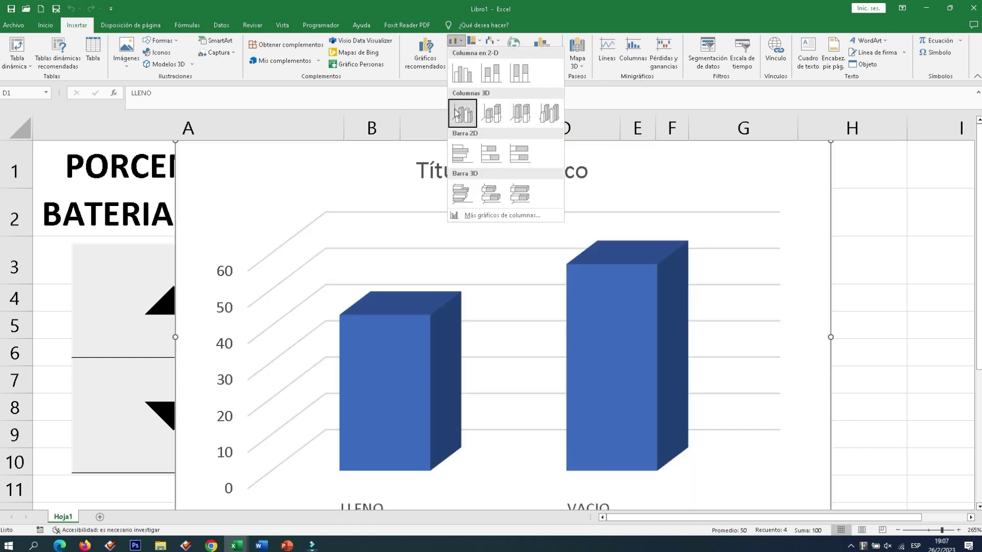
{"action": "left_click", "coordinate": [492, 118]}
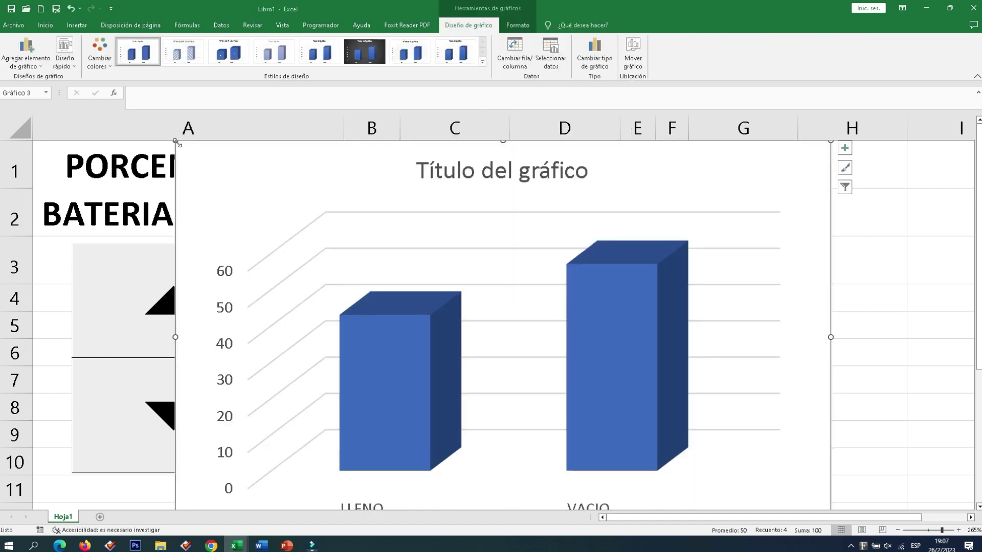
Shrink the chart and place it beside the spin buttons below the table
{"action": "mouse_move", "coordinate": [175, 141]}
{"action": "left_mouse_down"}
{"action": "mouse_move", "coordinate": [305, 225]}
{"action": "mouse_move", "coordinate": [453, 268]}
{"action": "left_mouse_up"}
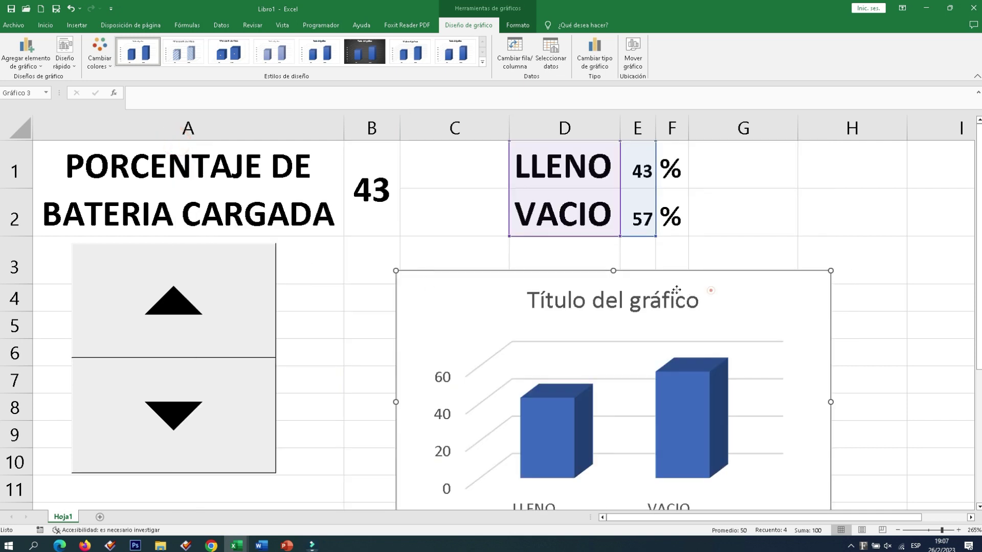
{"action": "left_click_drag", "start_coordinate": [710, 291], "coordinate": [638, 263]}
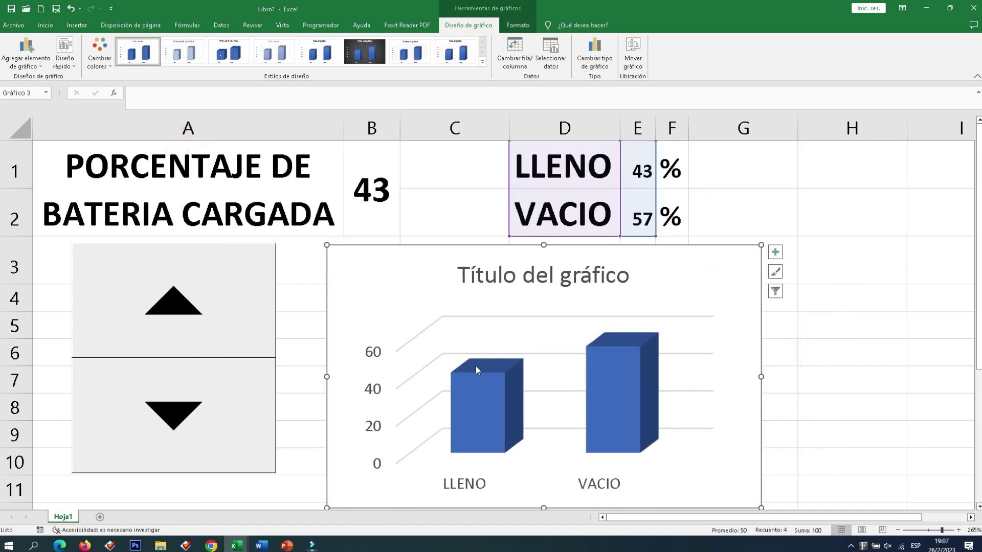
{"action": "left_click_drag", "start_coordinate": [326, 247], "coordinate": [358, 268]}
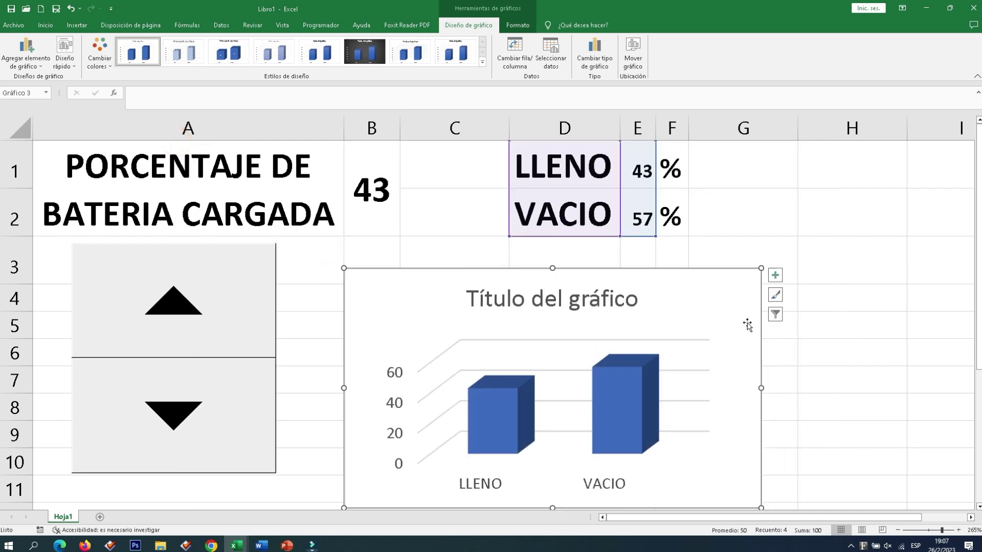
{"action": "left_click_drag", "start_coordinate": [722, 314], "coordinate": [691, 291]}
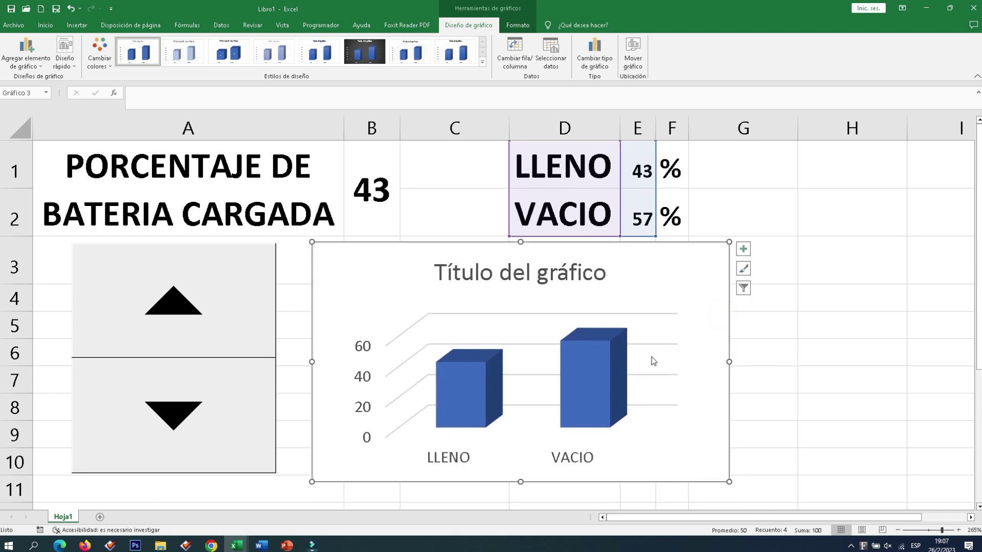
Set the data series column shape to Cilindro in the series formatting pane
{"action": "left_click", "coordinate": [459, 397]}
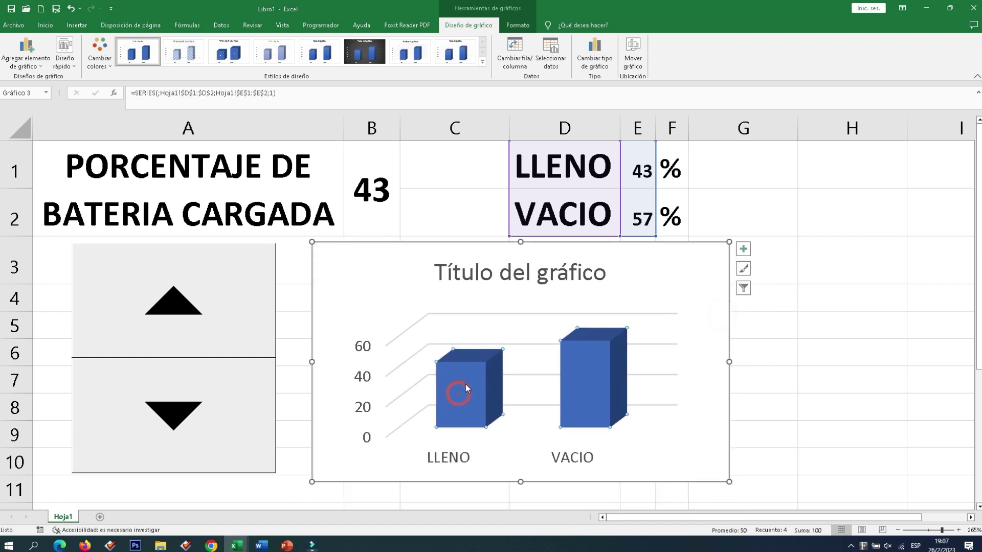
{"action": "right_click", "coordinate": [465, 384]}
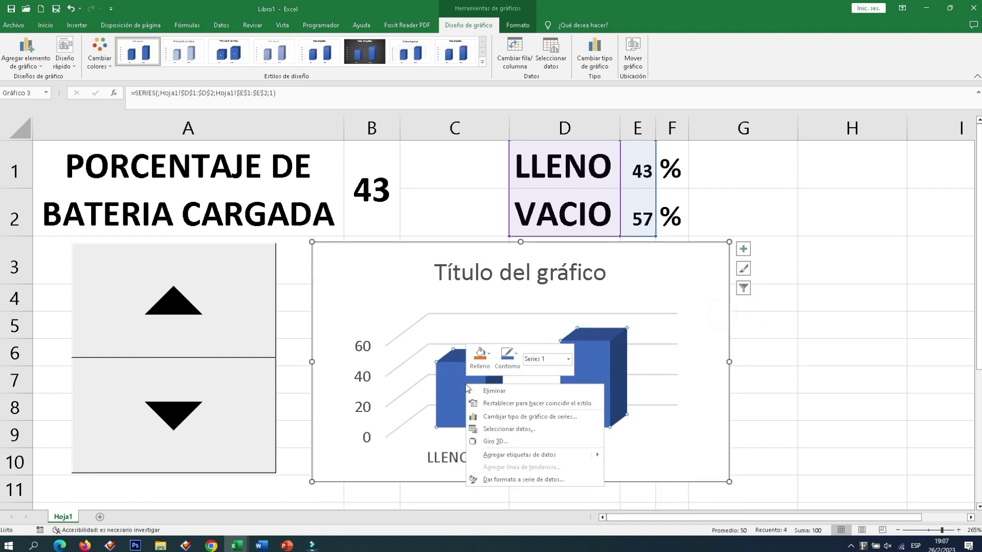
{"action": "left_click", "coordinate": [512, 479]}
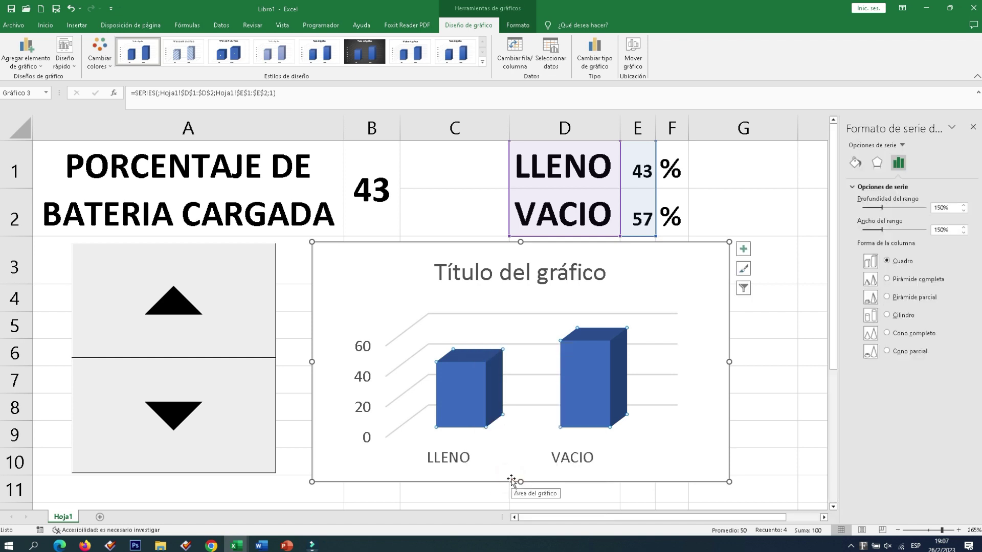
{"action": "left_click", "coordinate": [887, 315]}
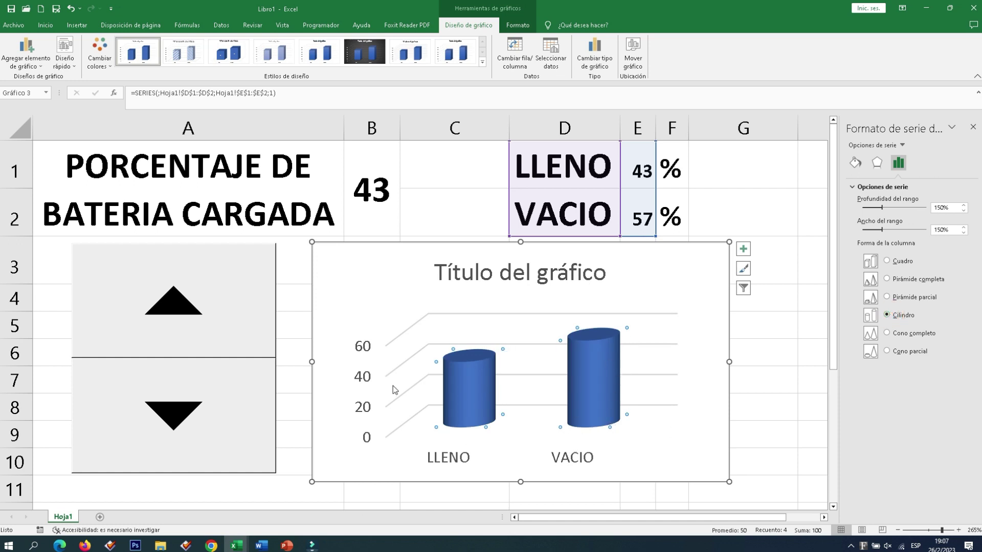
{"action": "left_click", "coordinate": [972, 128]}
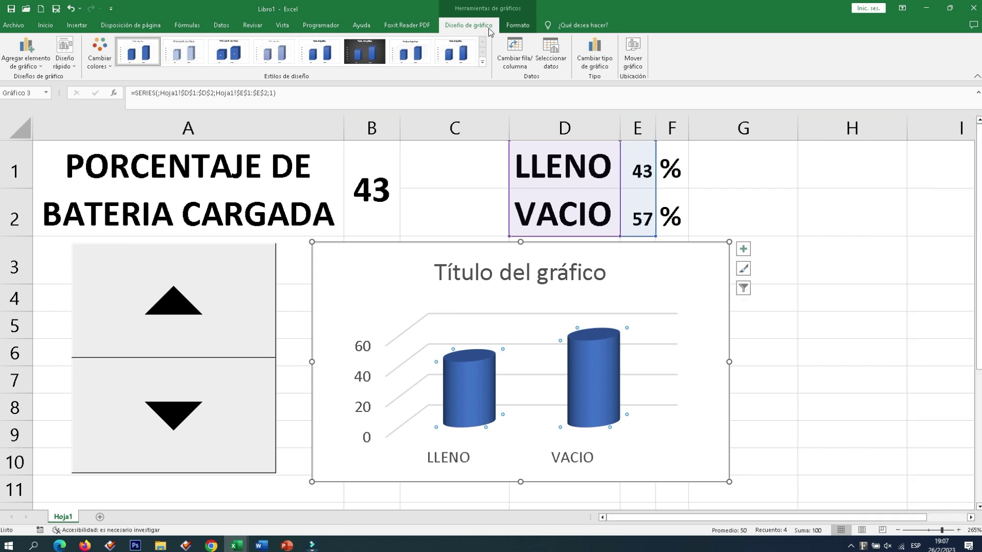
Swap rows and columns into one stacked cylinder and title the chart BATERIA
{"action": "left_click", "coordinate": [514, 69]}
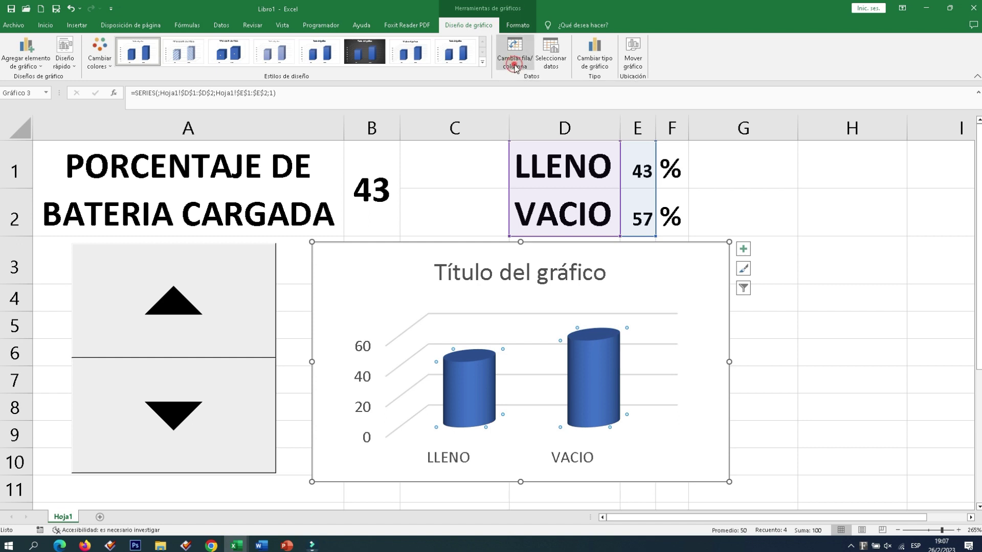
{"action": "left_click", "coordinate": [573, 277]}
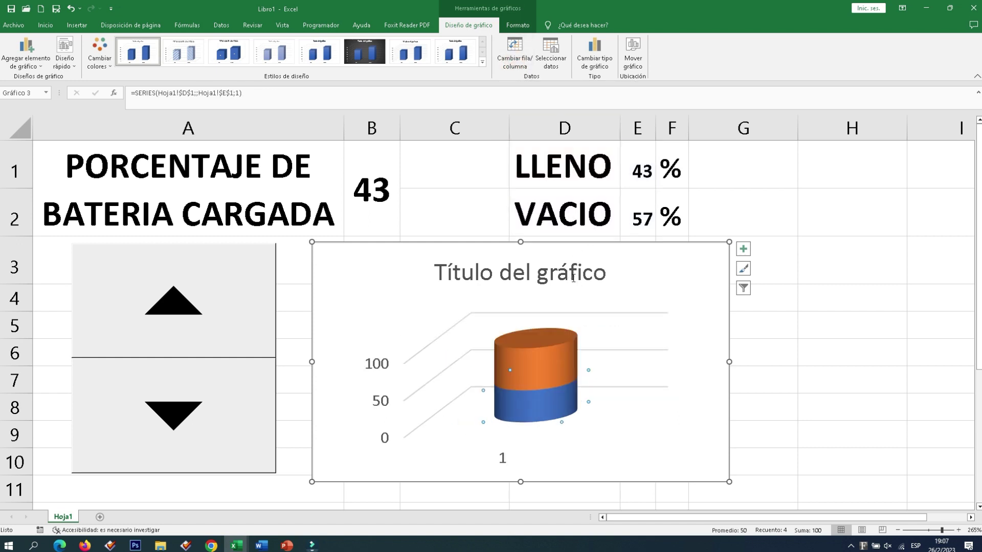
{"action": "type", "text": "BATERIA"}
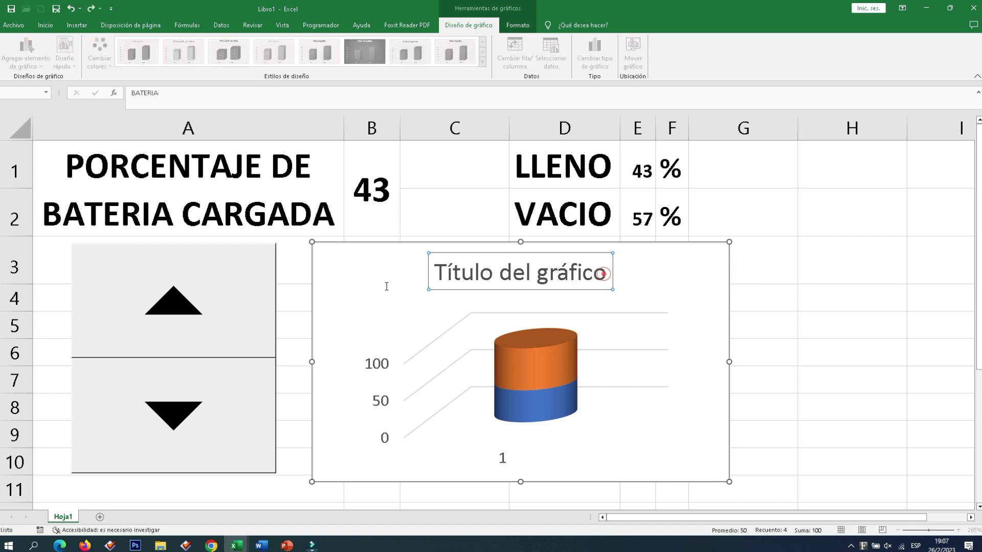
{"action": "key", "text": "Return"}
Raise the battery charge in B1 to 55 with the spin button
{"action": "left_click", "coordinate": [719, 300]}
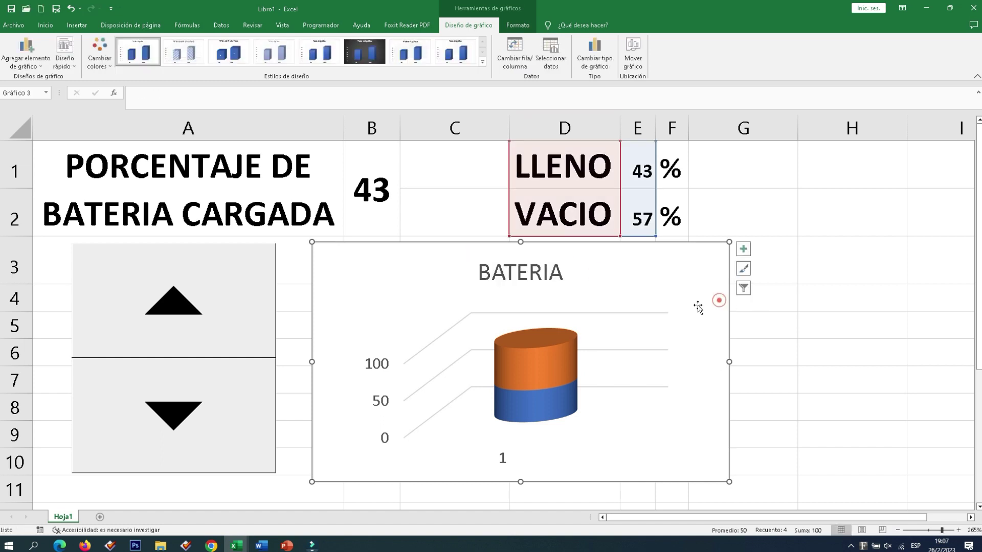
{"action": "left_click", "coordinate": [182, 324]}
{"action": "left_click", "coordinate": [182, 325]}
Raise the B1 charge to 69 with the spin button, then lower it to about 42
{"action": "left_click", "coordinate": [183, 326]}
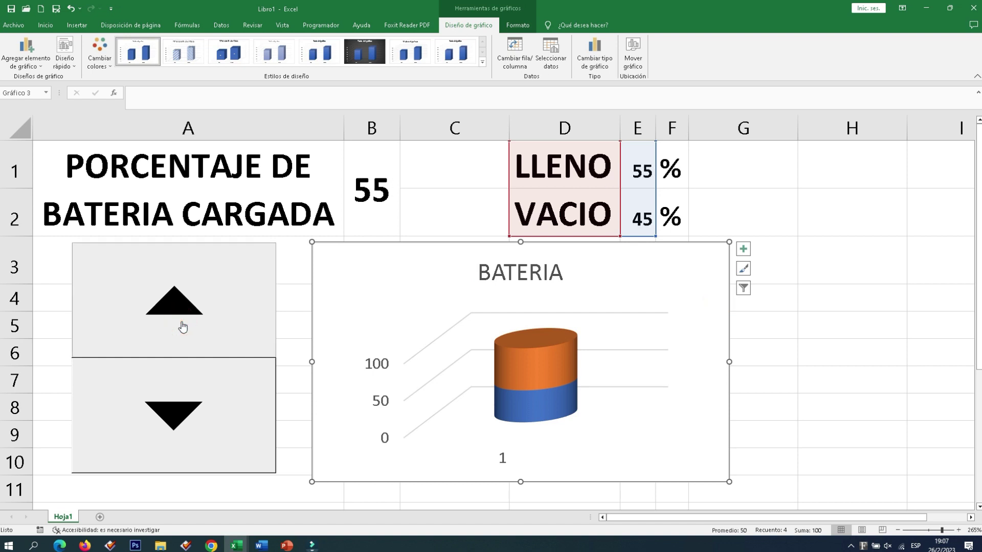
{"action": "left_click_drag", "start_coordinate": [182, 326], "coordinate": [182, 327]}
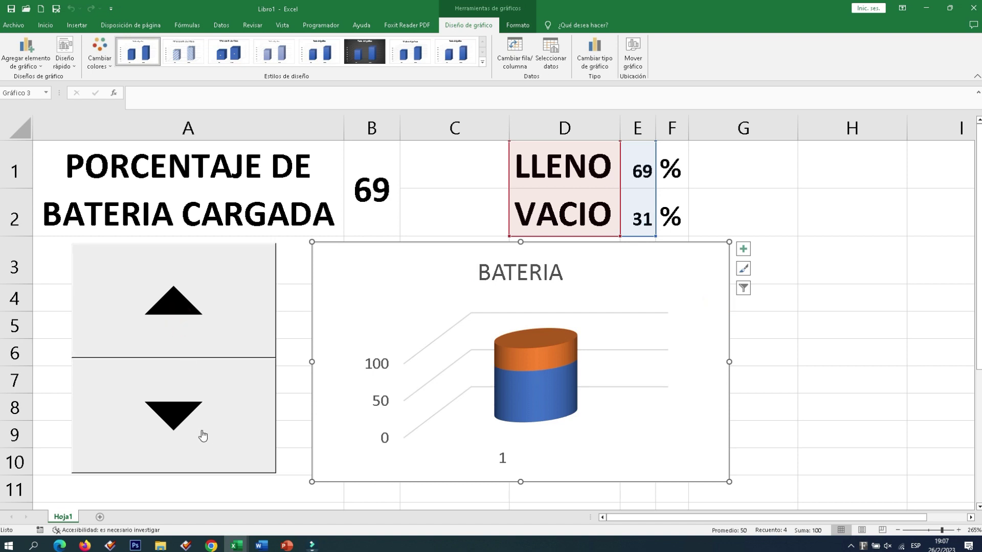
{"action": "left_click_drag", "start_coordinate": [203, 435], "coordinate": [196, 431]}
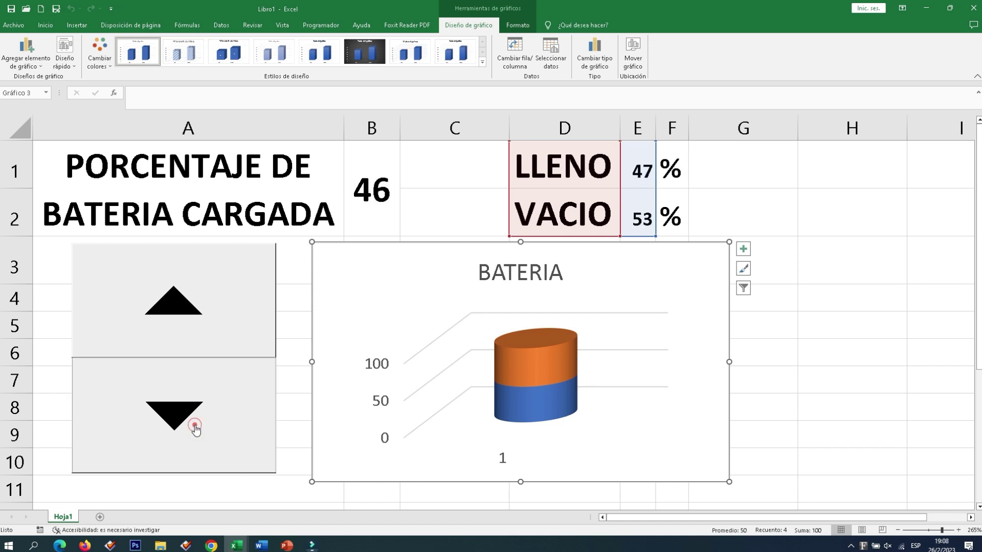
{"action": "left_click", "coordinate": [196, 430]}
Push the battery charge back up through 76 to 98
{"action": "left_click_drag", "start_coordinate": [198, 338], "coordinate": [199, 339]}
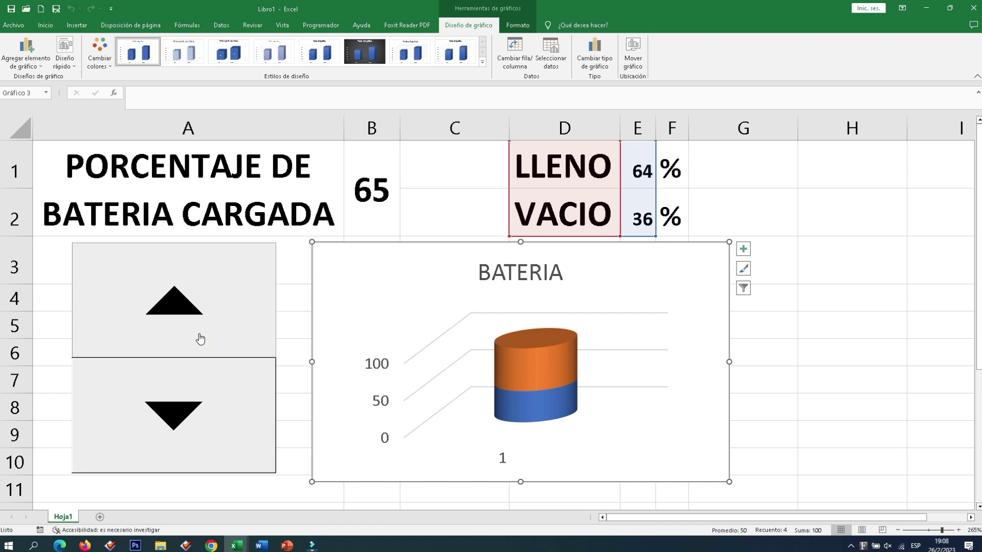
{"action": "left_click_drag", "start_coordinate": [200, 339], "coordinate": [200, 339]}
{"action": "left_click", "coordinate": [200, 338]}
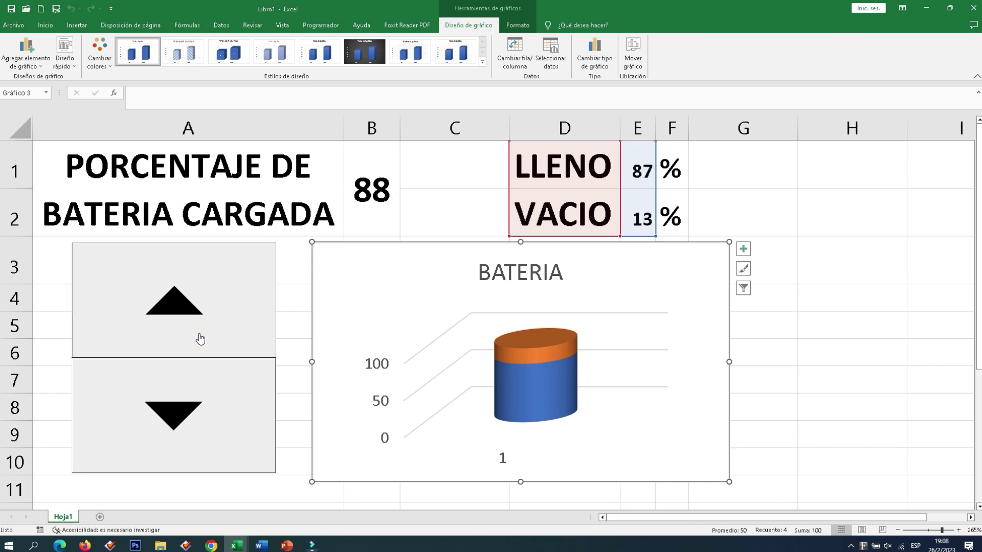
{"action": "left_click", "coordinate": [200, 339]}
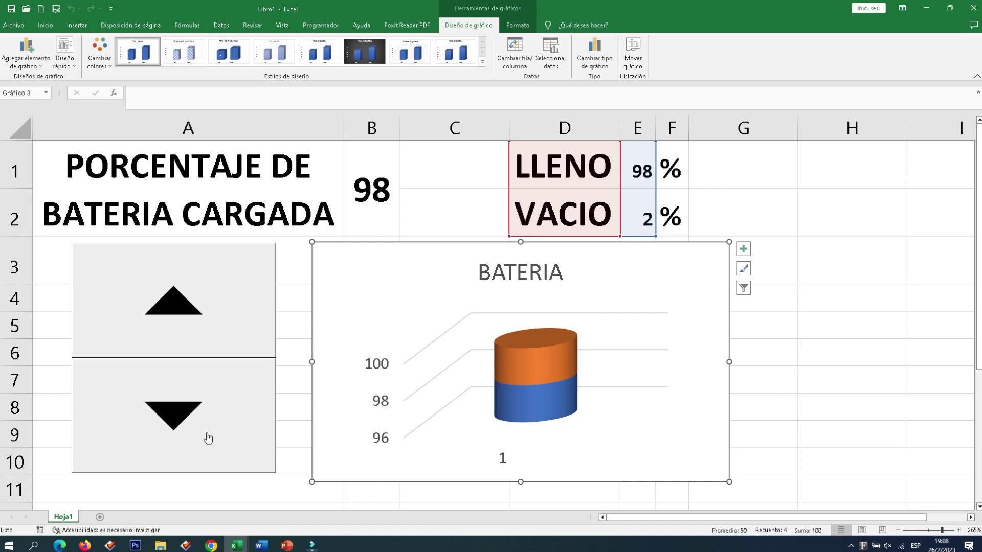
Step the charge down from 98 to 56, leaving LLENO 56 and VACIO 44
{"action": "left_click_drag", "start_coordinate": [209, 432], "coordinate": [210, 432]}
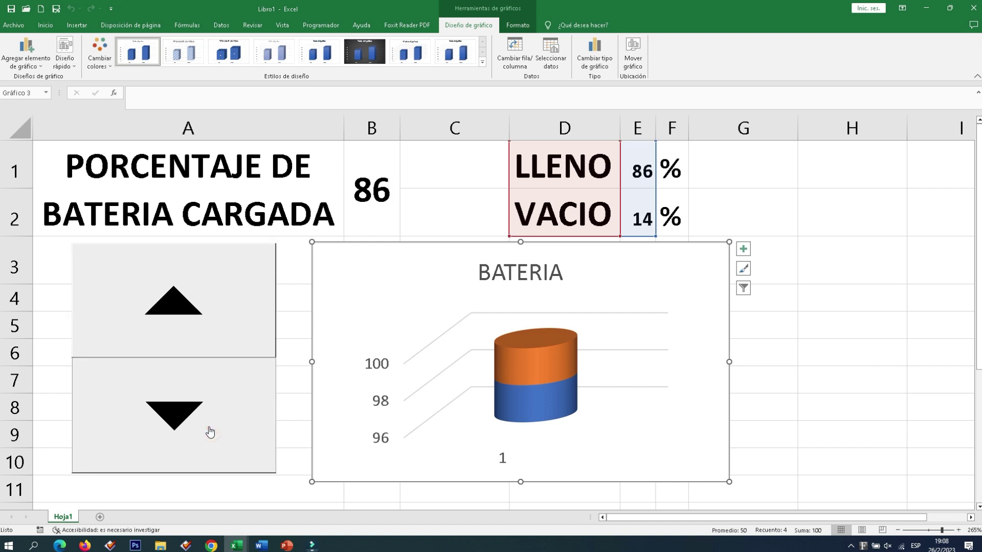
{"action": "left_click", "coordinate": [209, 432]}
{"action": "left_click", "coordinate": [210, 431]}
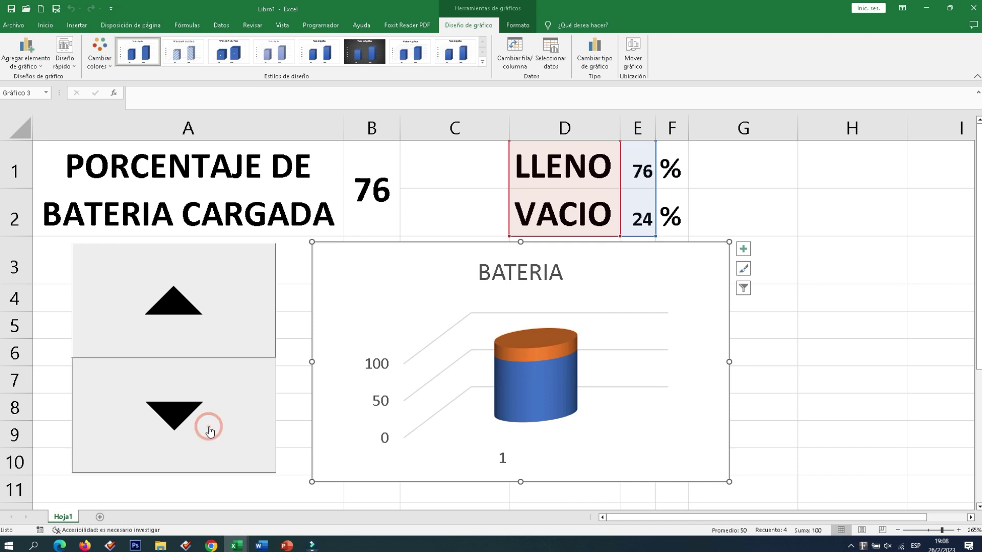
{"action": "left_click", "coordinate": [210, 432]}
{"action": "left_click", "coordinate": [210, 432]}
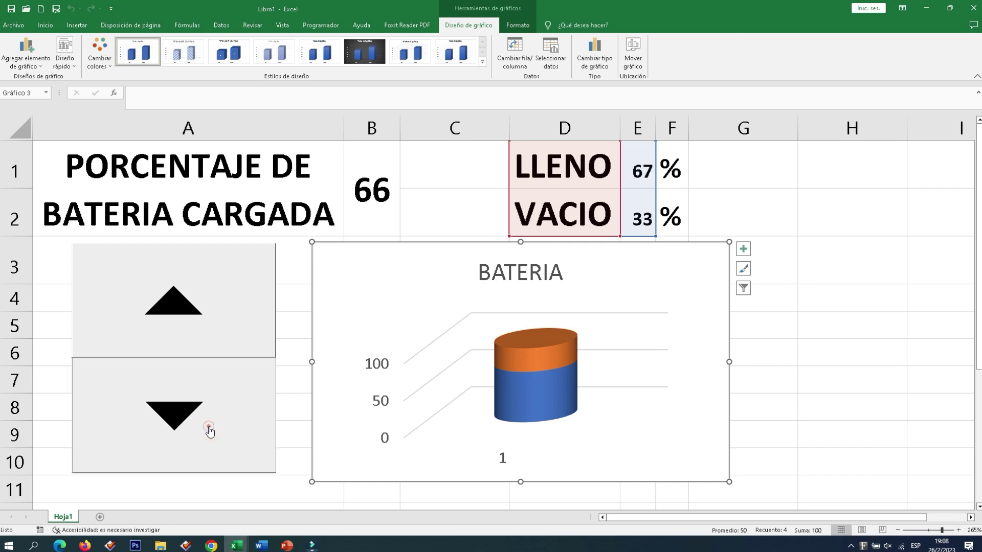
{"action": "left_click", "coordinate": [210, 431]}
{"action": "left_click_drag", "start_coordinate": [210, 431], "coordinate": [210, 432]}
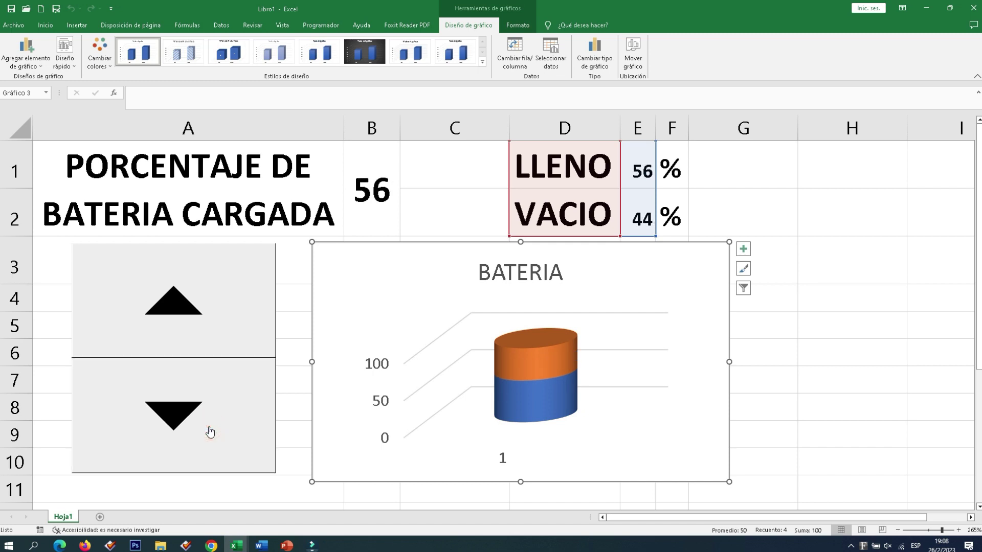